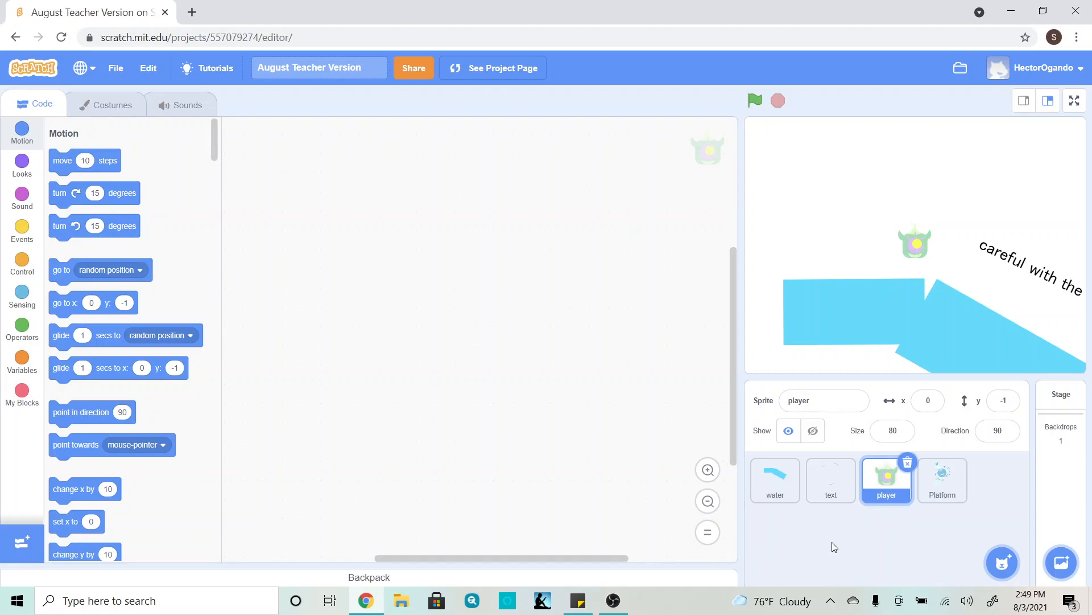
Step: Create a blank painted sprite and name it Thumbnail
mouse_move(1002, 562)
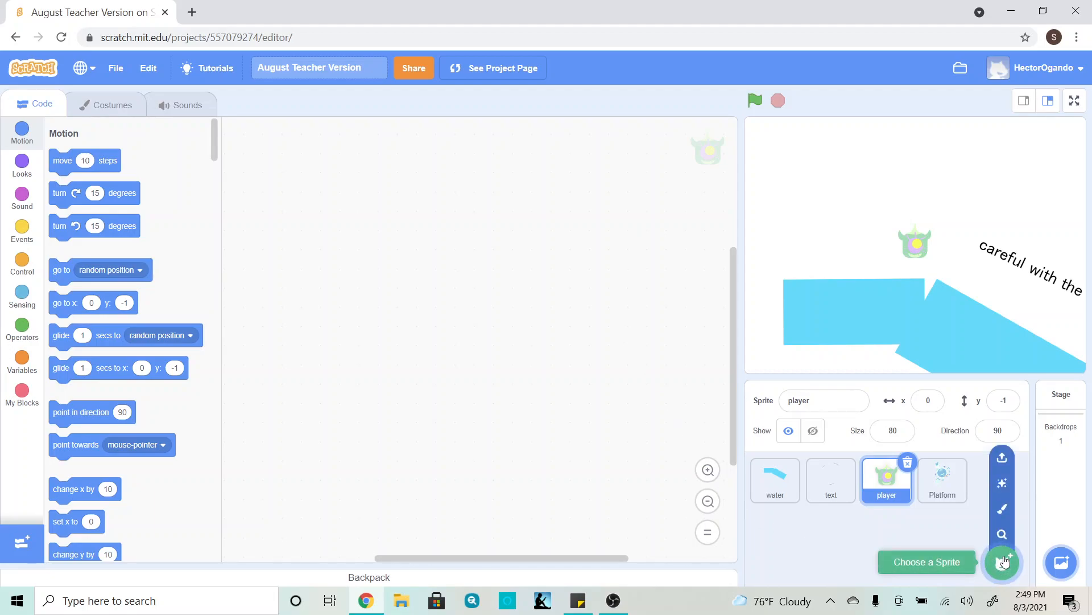
left_click(1002, 511)
left_click_drag(853, 400, 782, 402)
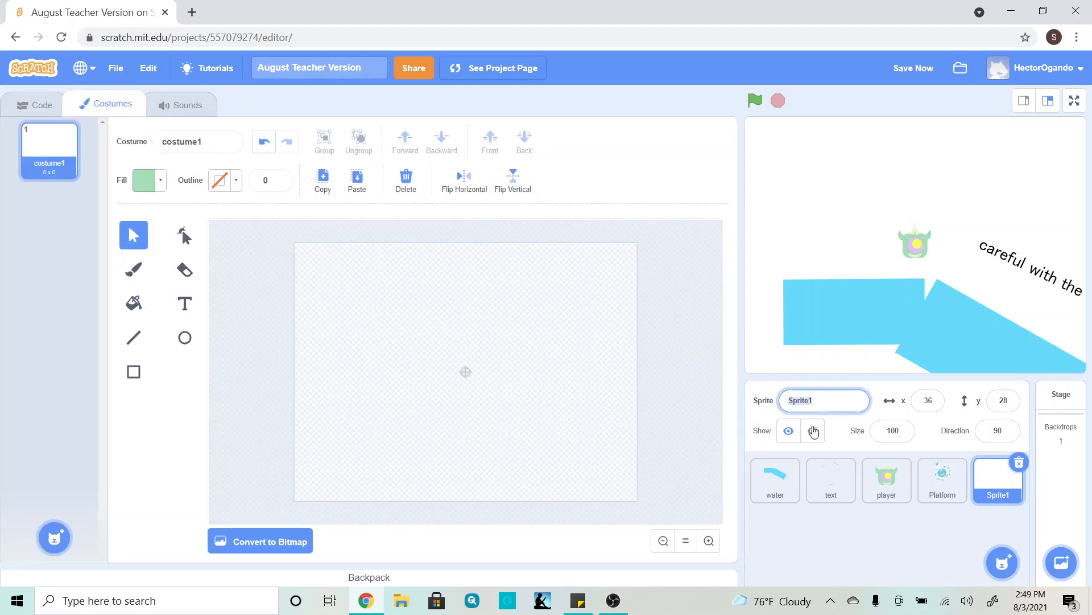
type("Thumbnail")
key("Return")
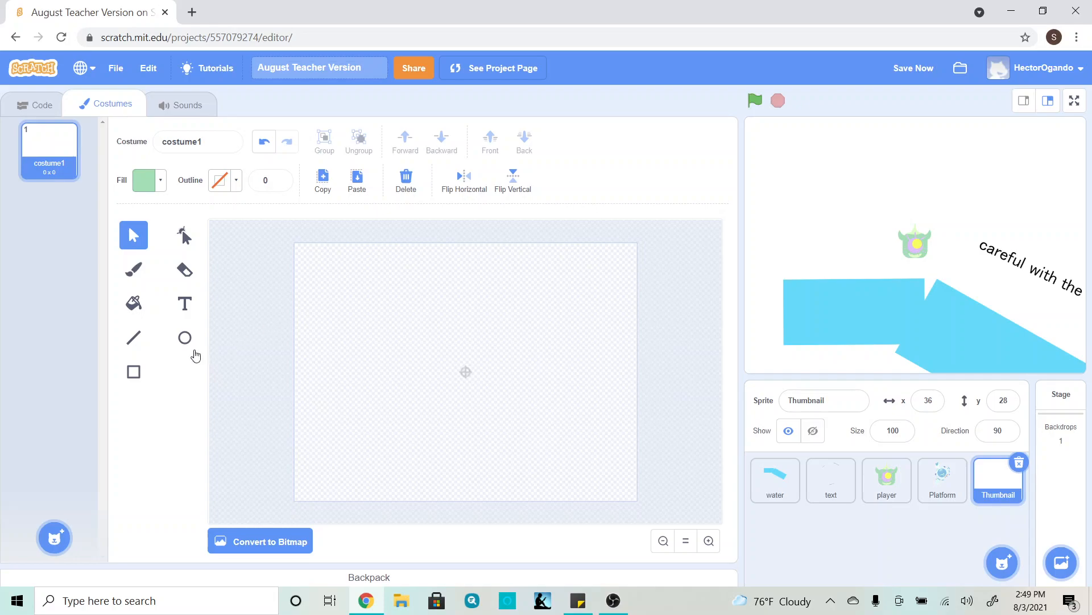
Step: Draw a rectangle about 570 by 425 covering the whole canvas, filled with color 61, saturation 28 and brightness 98
left_click(138, 379)
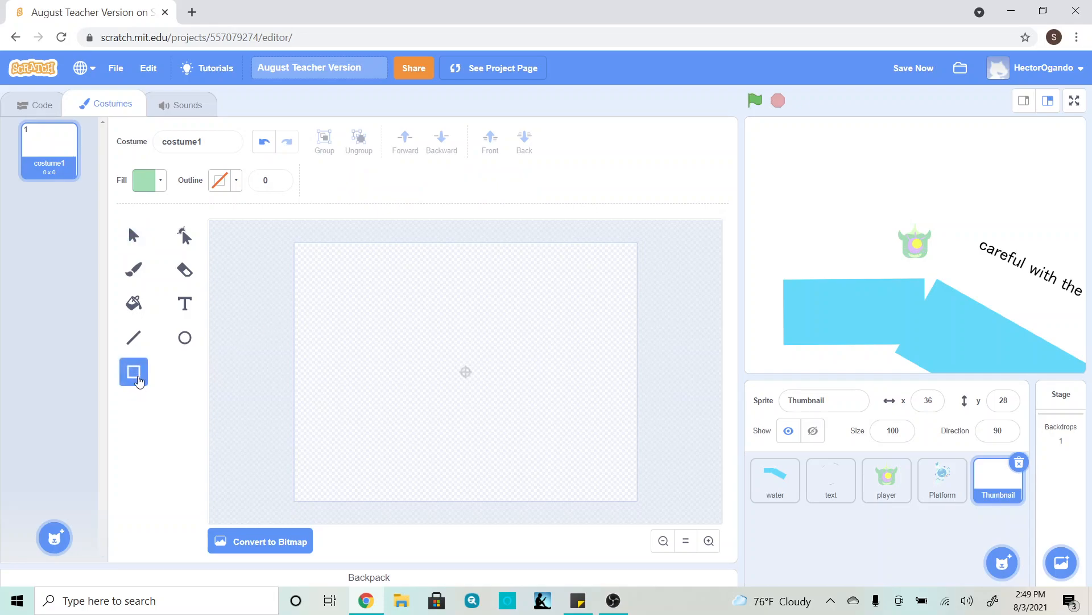
left_click(162, 187)
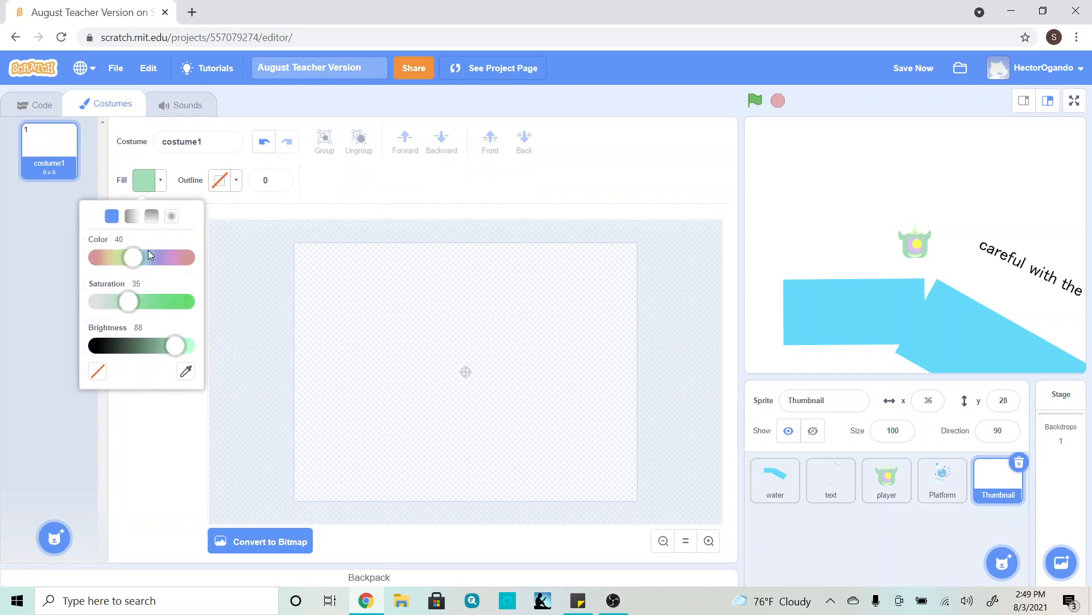
left_click_drag(136, 260, 154, 266)
left_click_drag(134, 301, 122, 302)
left_click_drag(175, 345, 195, 336)
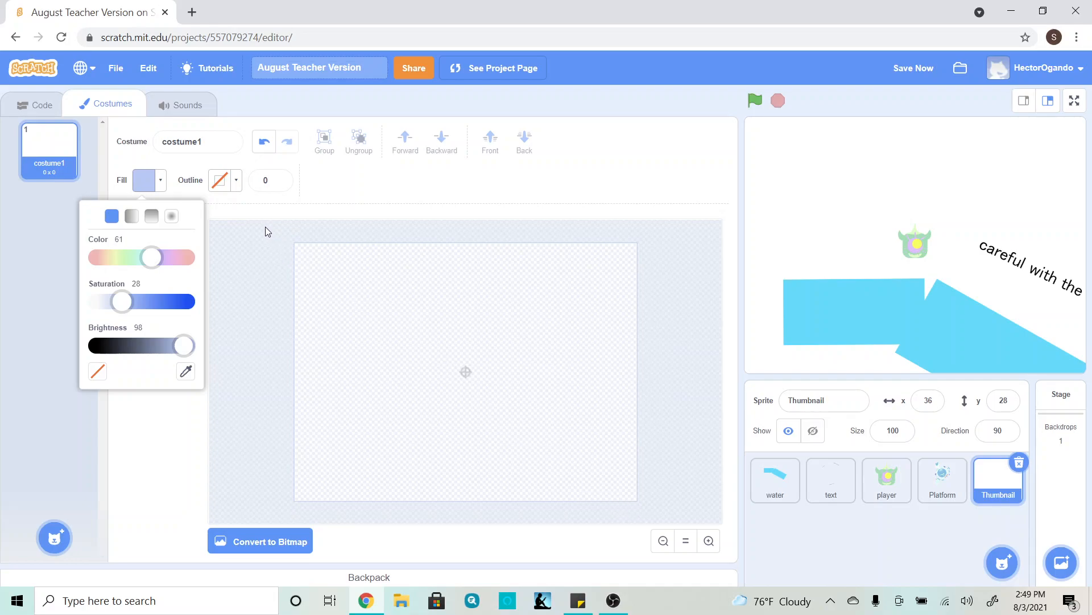
left_click_drag(264, 225, 671, 532)
left_click(690, 414)
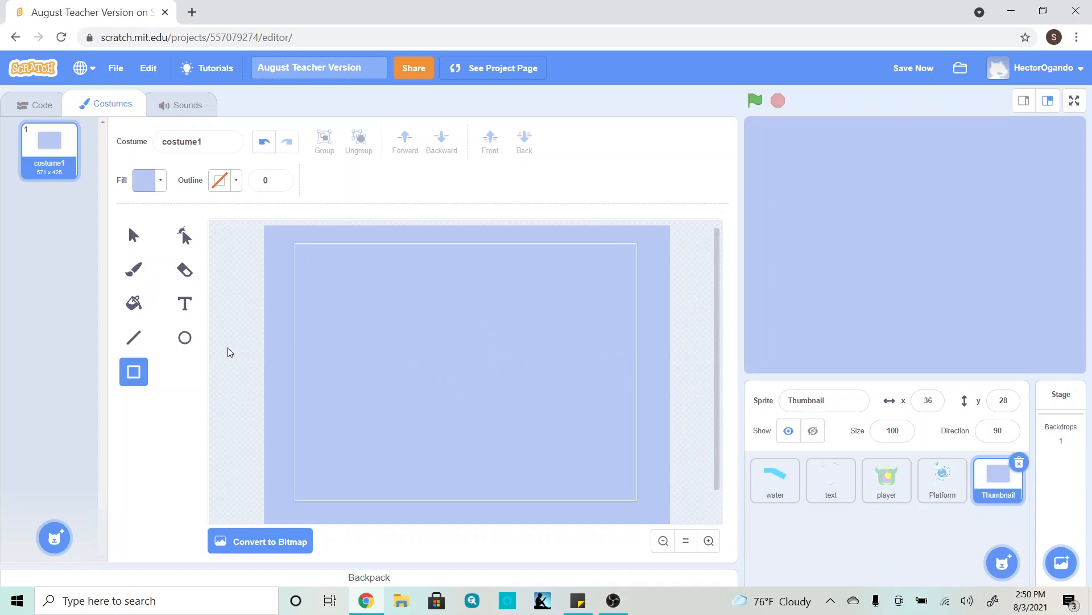
Step: Draw a pale yellow circle with fill color 20 over the upper-right corner of the background rectangle
left_click(185, 338)
left_click(157, 174)
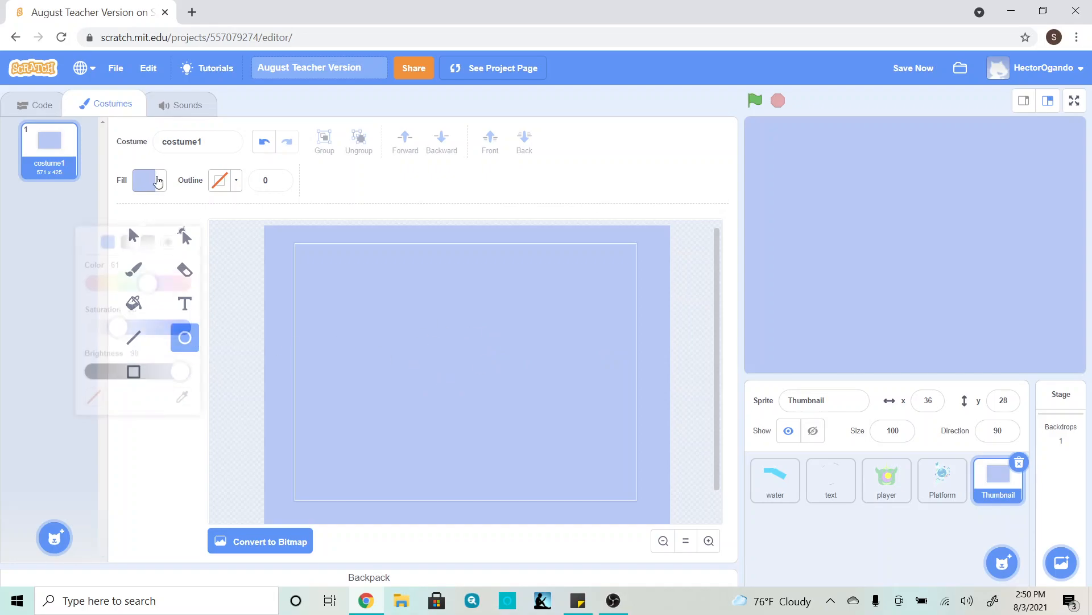
left_click(117, 259)
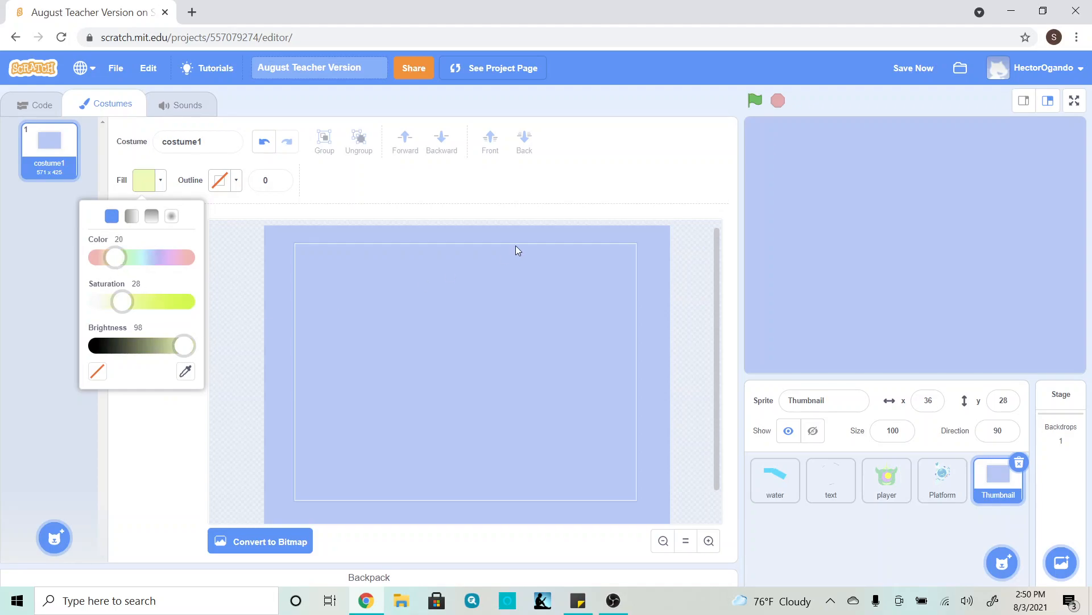
left_click_drag(567, 268, 654, 298)
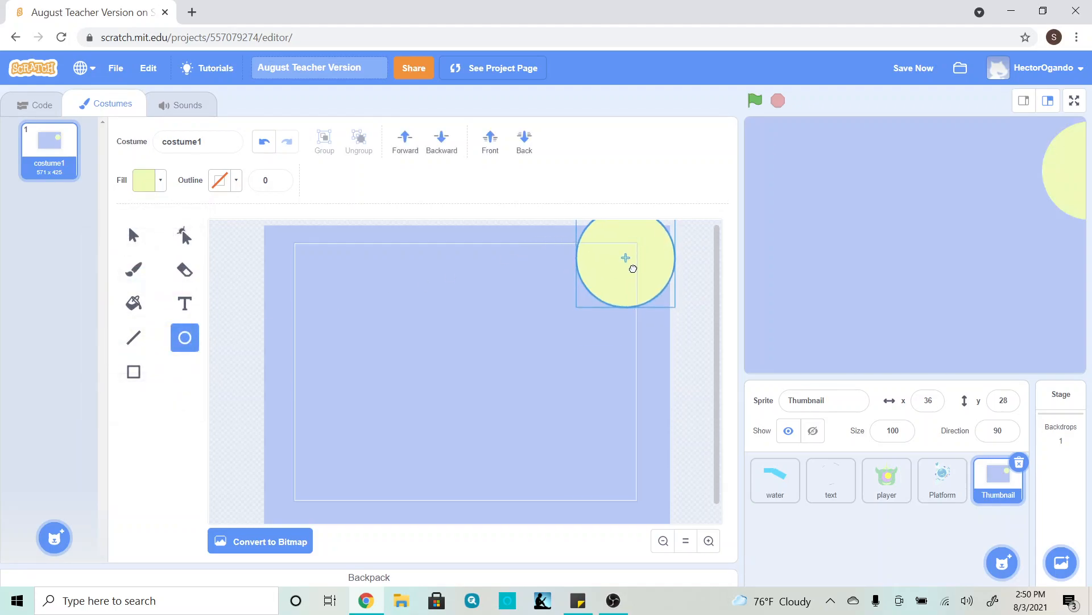
left_click(681, 323)
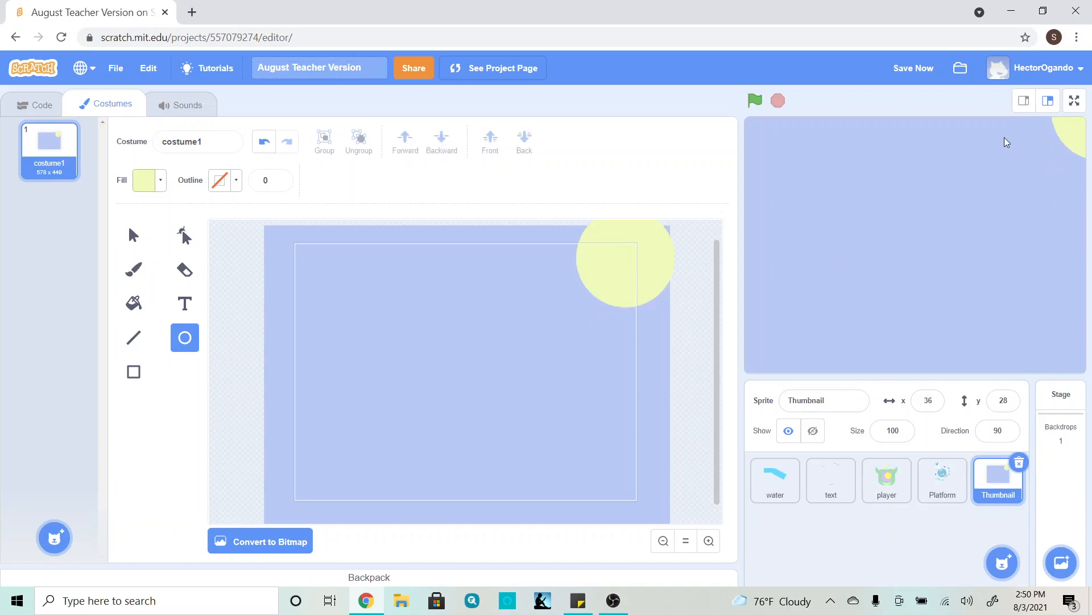
Step: Undo the stray tiny oval and move the yellow circle slightly down and left within the upper-right corner
left_click(629, 272)
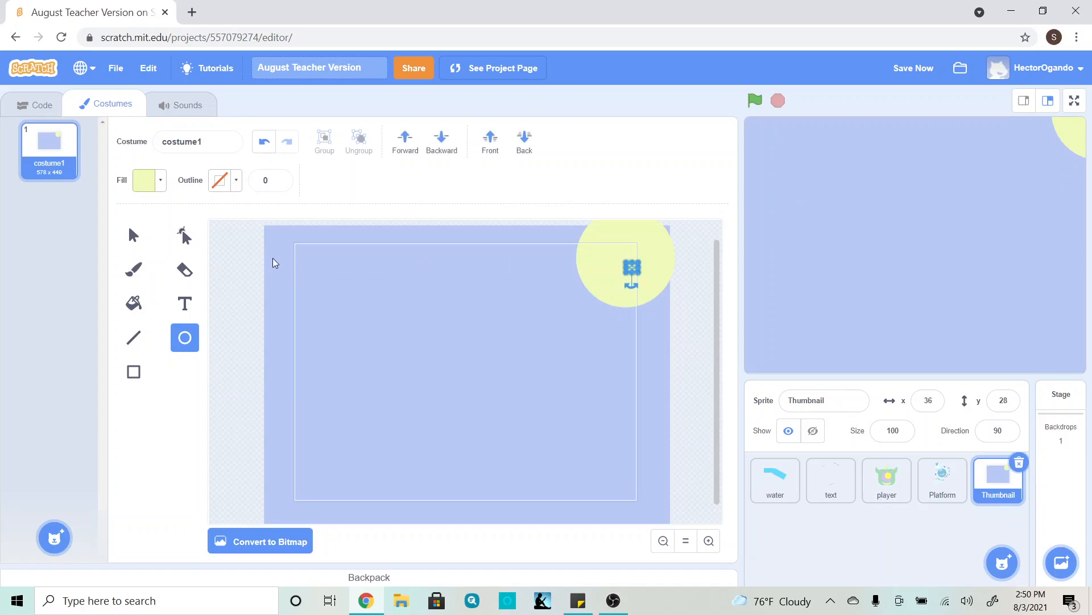
left_click(264, 142)
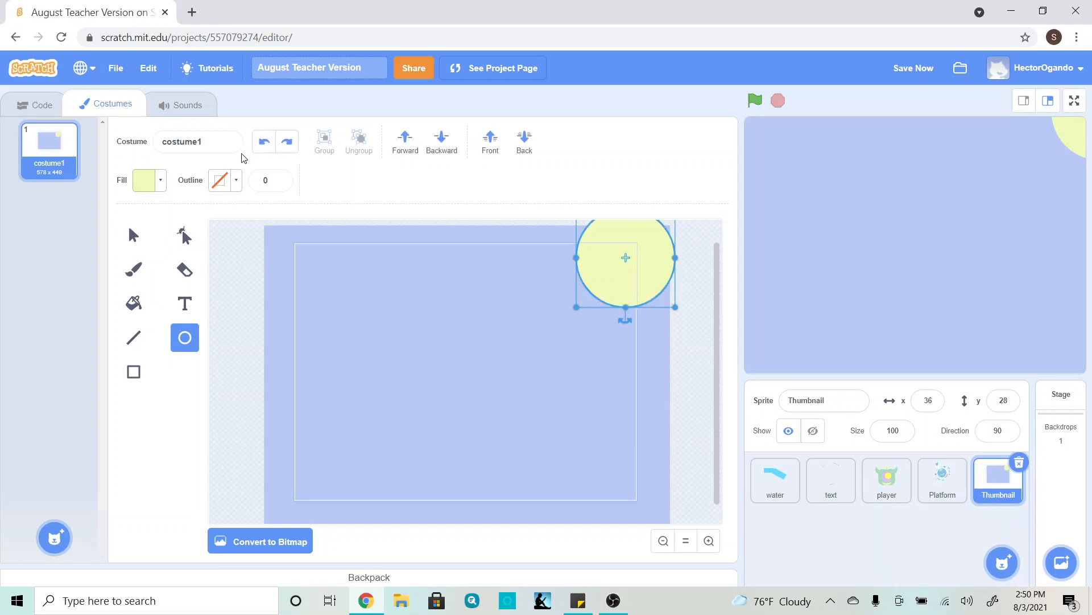
left_click(134, 235)
left_click_drag(637, 269, 625, 292)
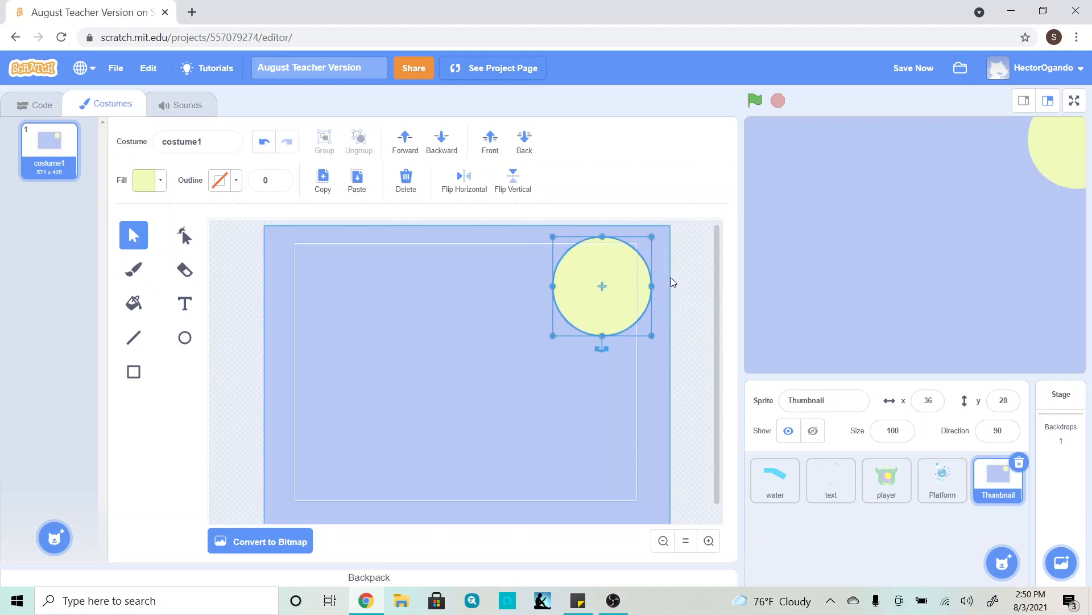
left_click(686, 269)
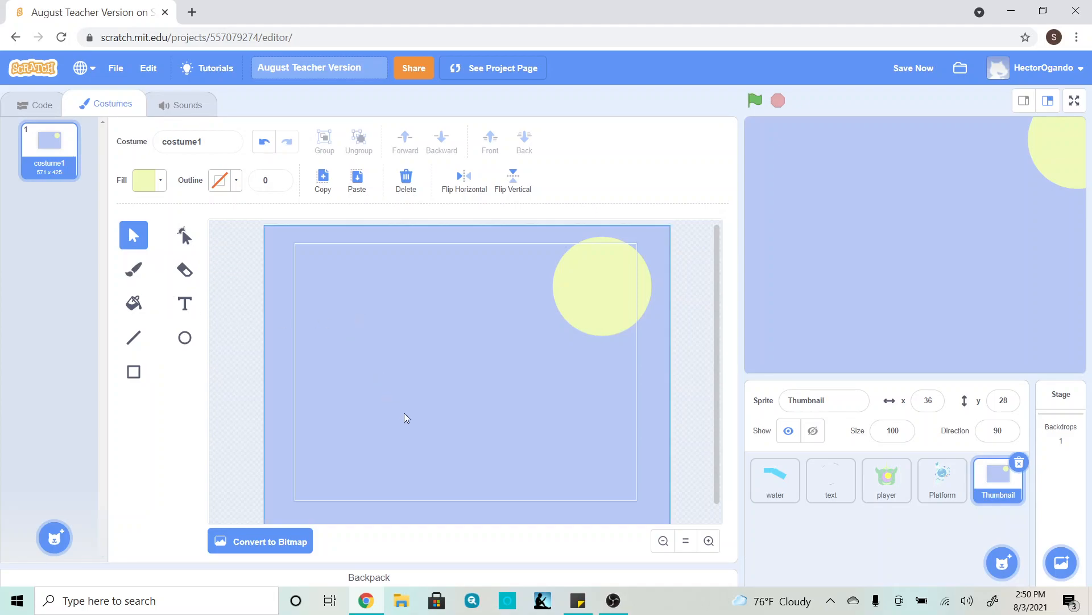
Step: Copy the Platform sprite's Pink costume artwork into the Thumbnail costume and place it in the canvas's lower-left corner
left_click(936, 487)
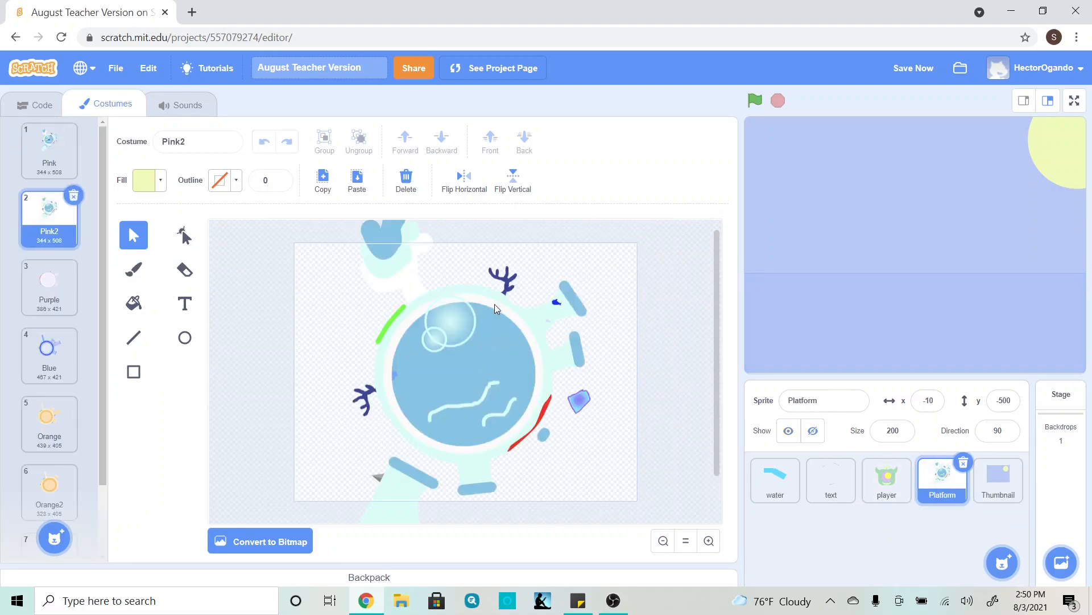
left_click(46, 165)
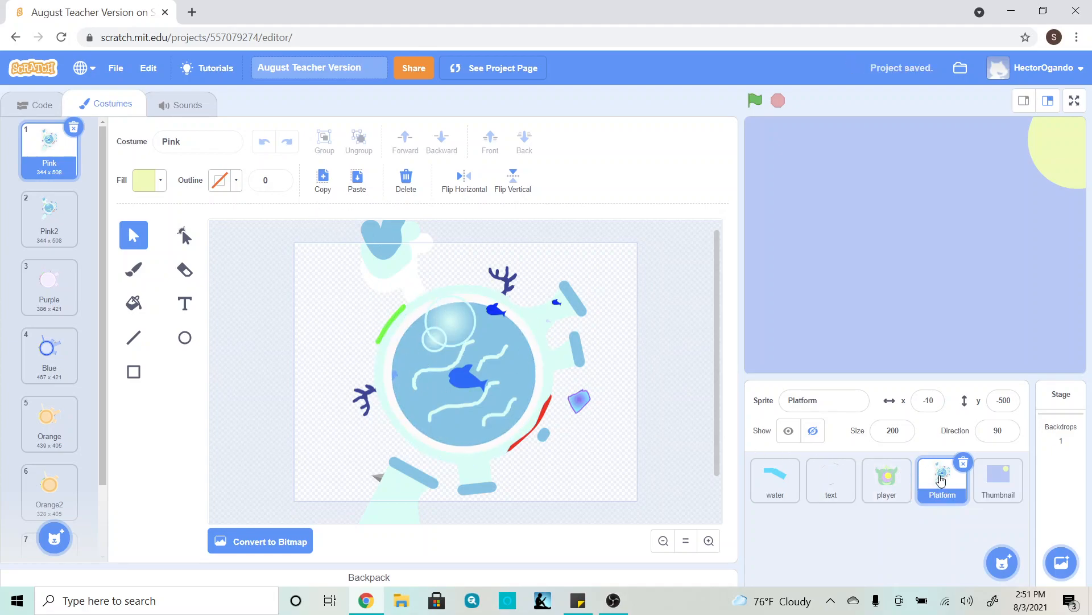
left_click(322, 178)
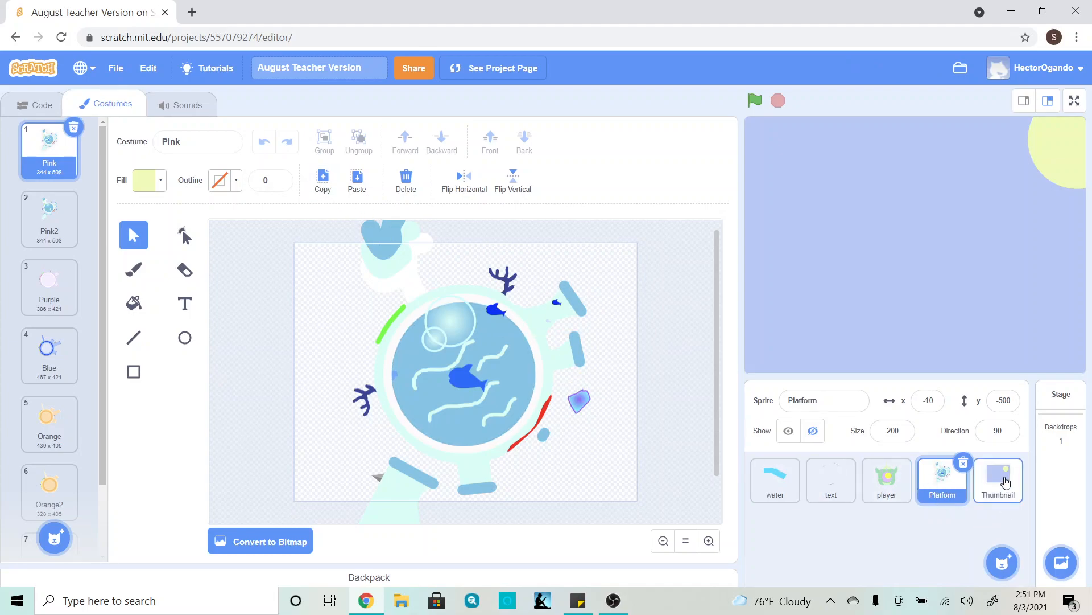
left_click(997, 484)
left_click(357, 178)
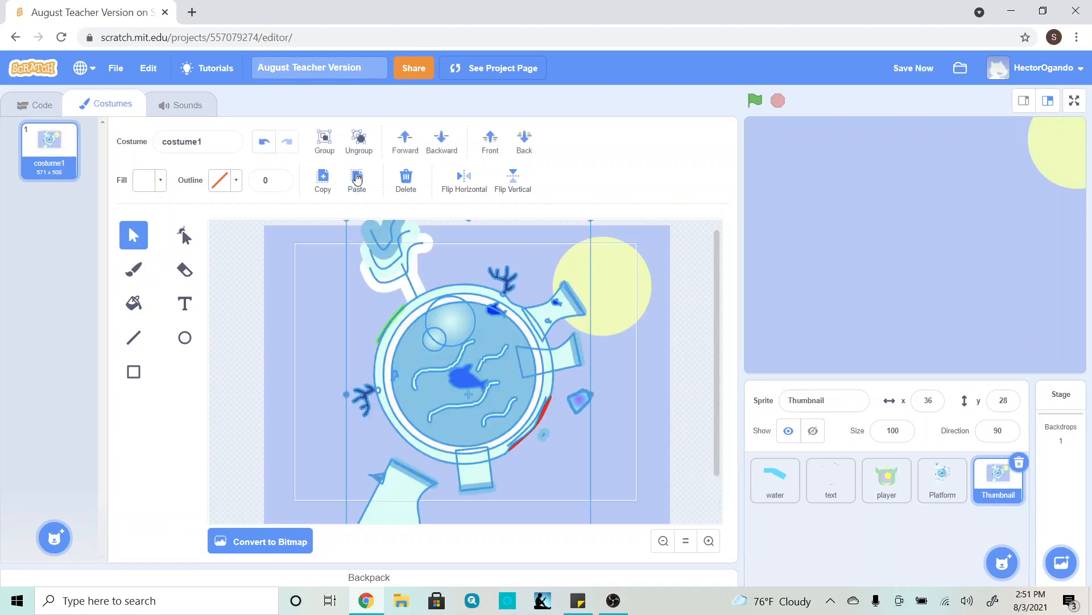
mouse_move(476, 343)
left_mouse_down()
mouse_move(446, 419)
mouse_move(414, 459)
mouse_move(363, 461)
mouse_move(385, 475)
left_mouse_up()
scroll(482, 455, "down", 1)
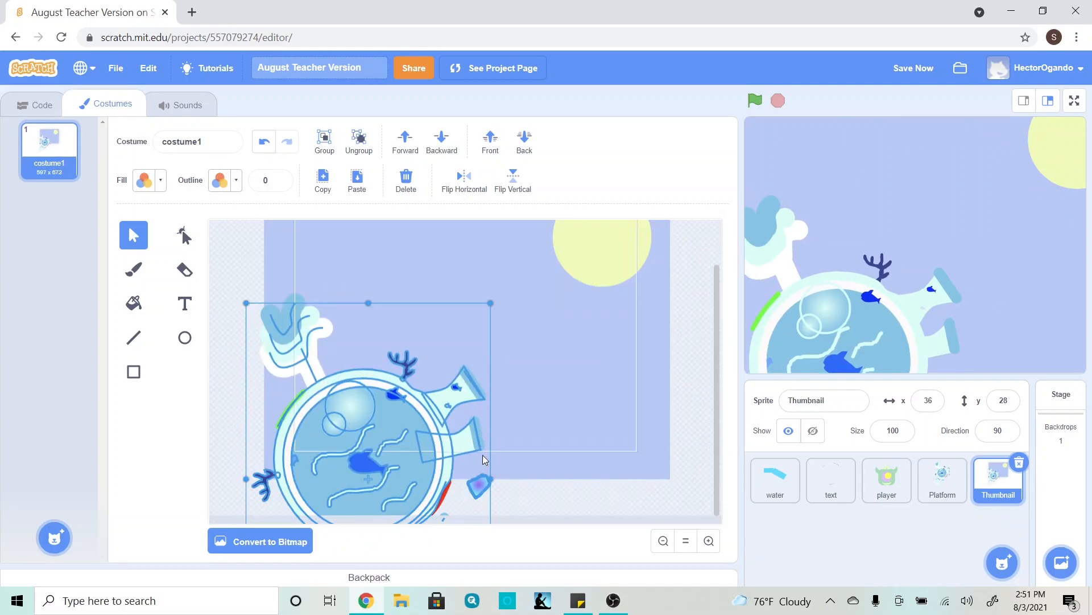
left_click_drag(412, 435, 422, 349)
left_click(409, 449)
left_click_drag(410, 449, 407, 363)
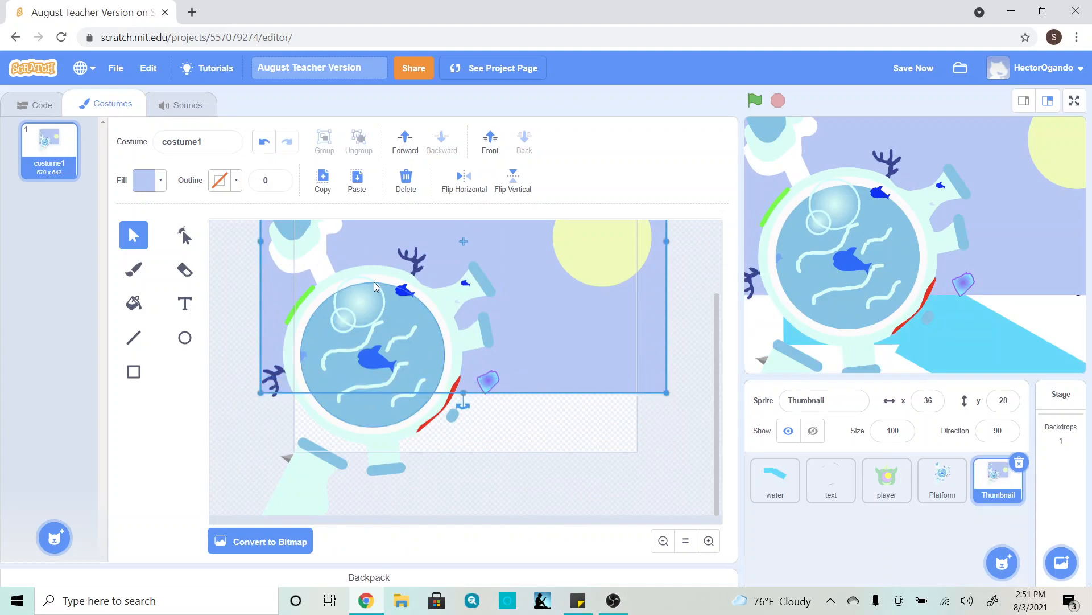
left_click(263, 142)
left_click(264, 142)
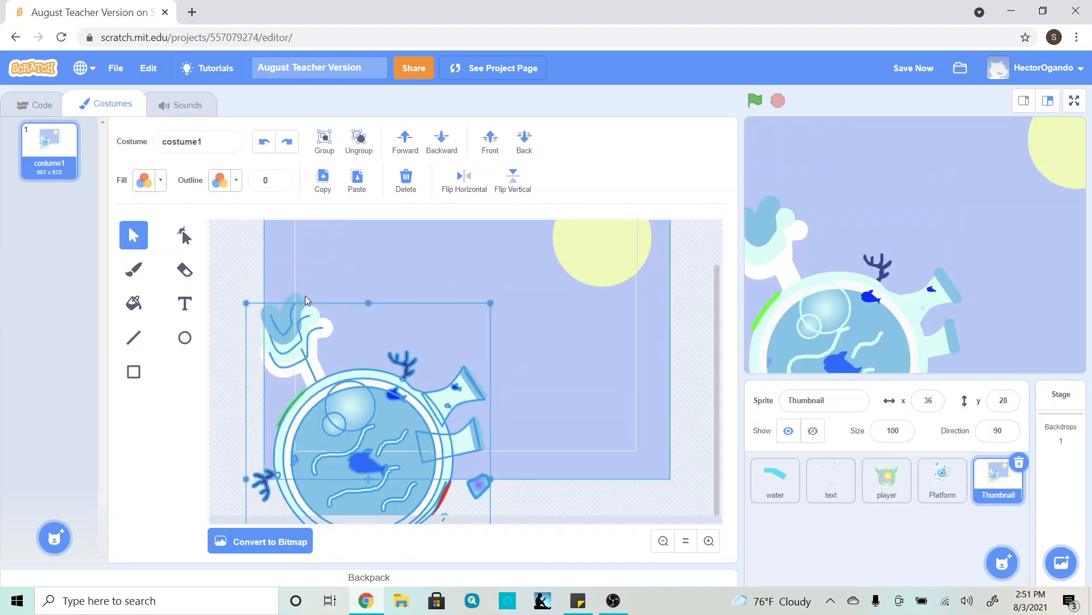
Step: Rotate the pasted Pink platform slightly counterclockwise and reposition it in the canvas's lower-left corner
left_click_drag(299, 418, 295, 228)
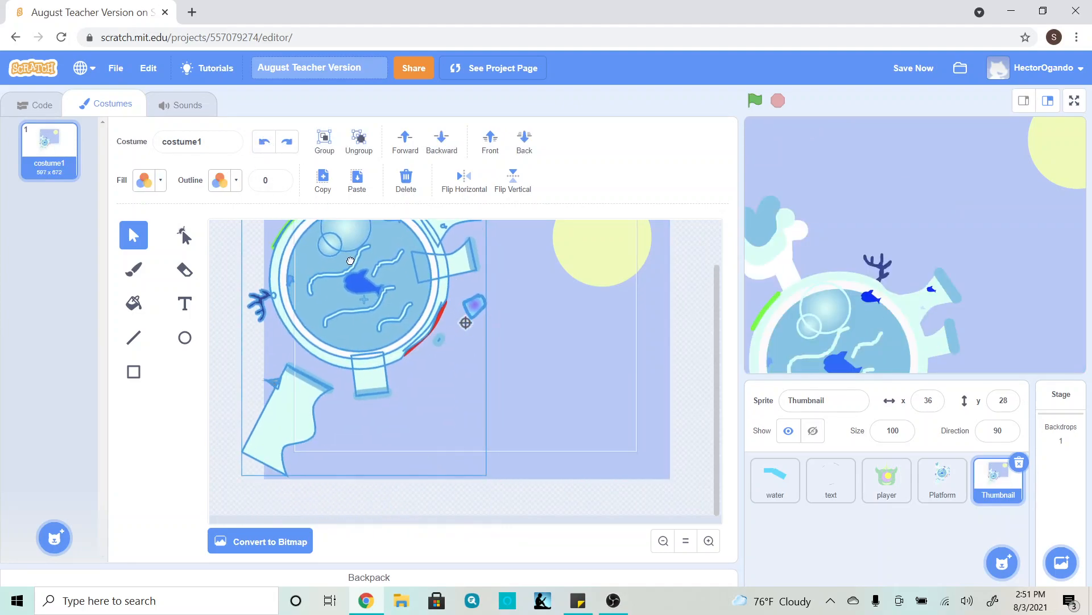
mouse_move(364, 475)
left_mouse_down()
mouse_move(403, 478)
mouse_move(412, 445)
left_mouse_up()
mouse_move(355, 285)
left_mouse_down()
mouse_move(379, 443)
mouse_move(356, 420)
left_mouse_up()
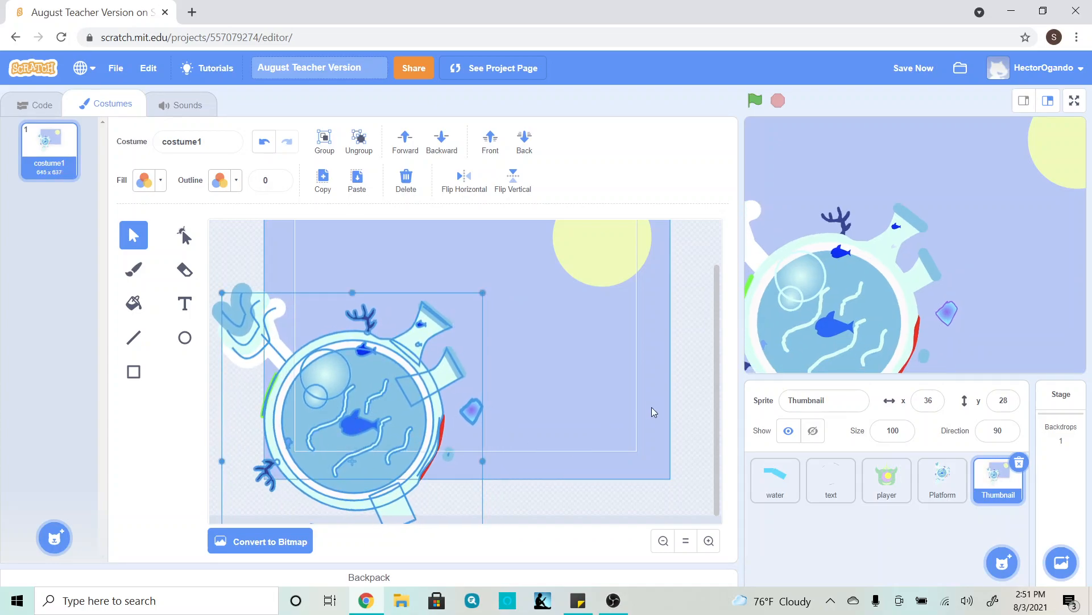
left_click(690, 381)
scroll(688, 382, "up", 1)
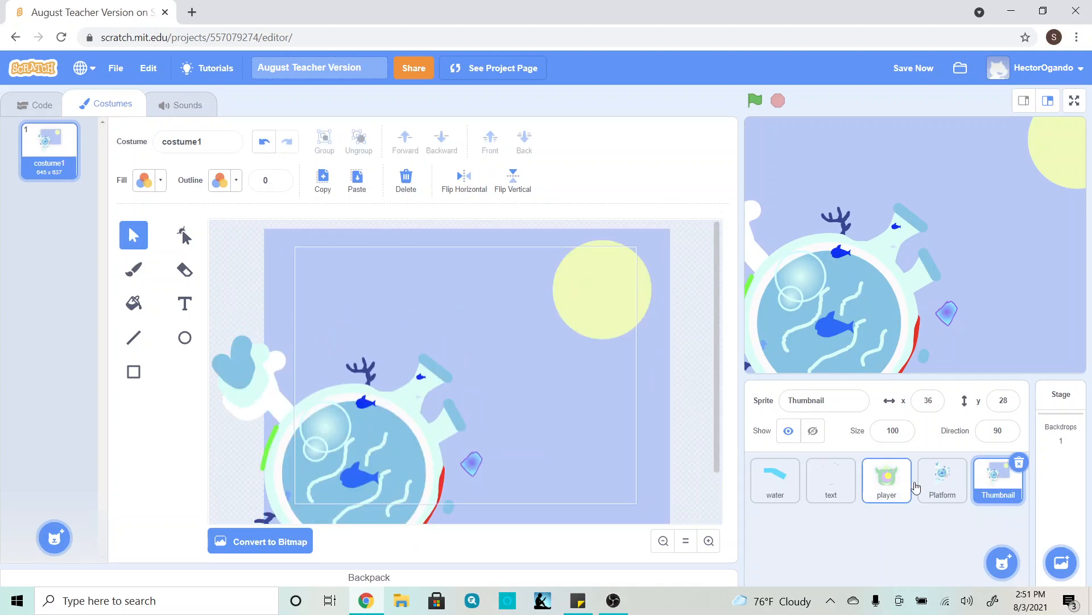
Step: Copy the Platform sprite's Purple costume artwork into the Thumbnail costume and place it in the canvas's lower-right corner
left_click(940, 481)
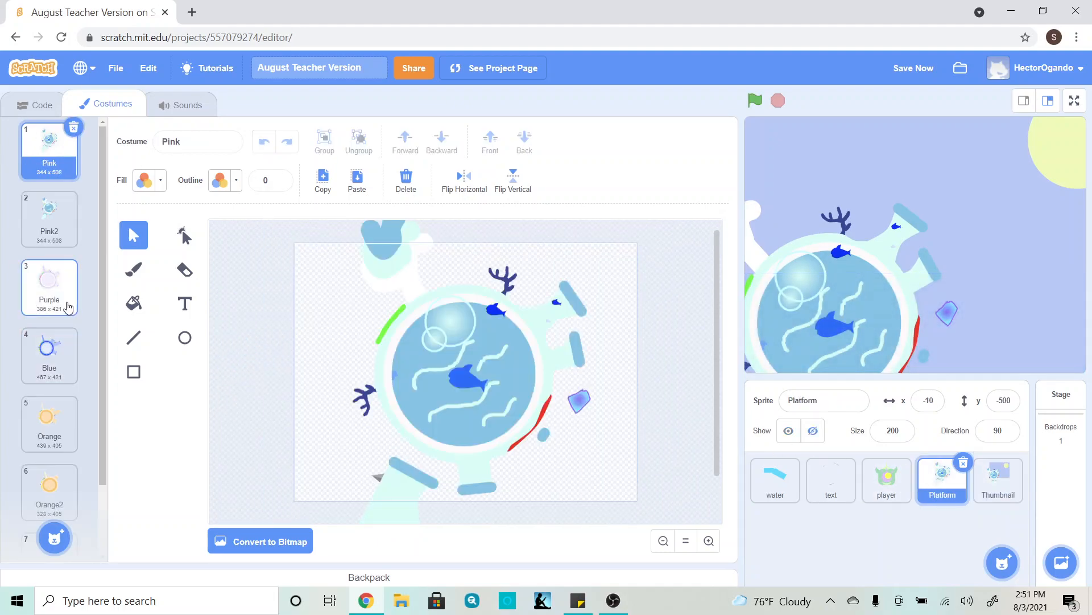
left_click(68, 307)
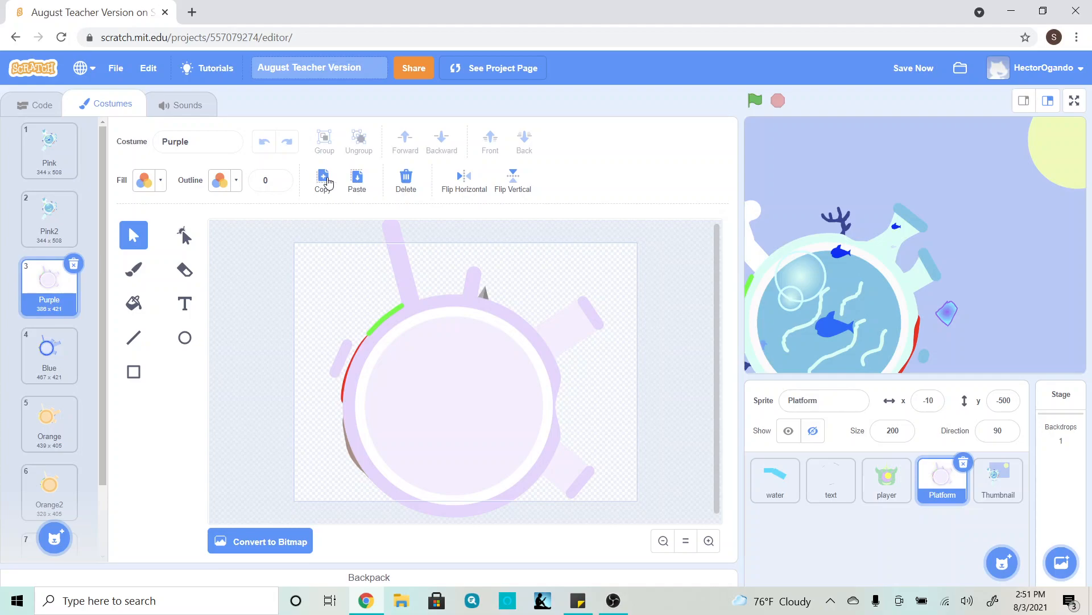
left_click(1000, 479)
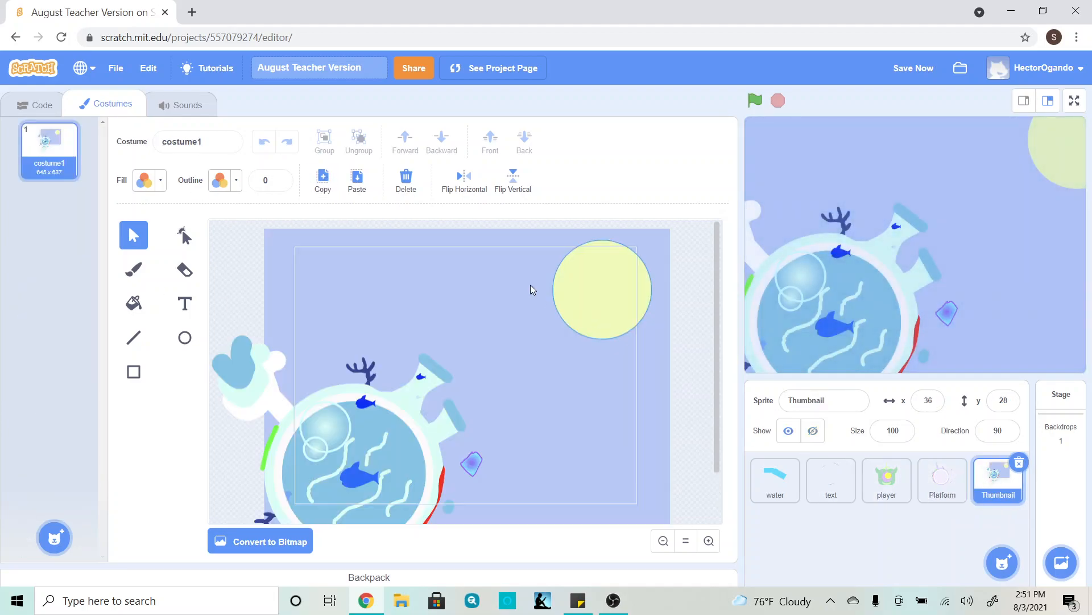
left_click(357, 181)
mouse_move(465, 359)
left_mouse_down()
mouse_move(510, 496)
mouse_move(515, 483)
mouse_move(543, 483)
left_mouse_up()
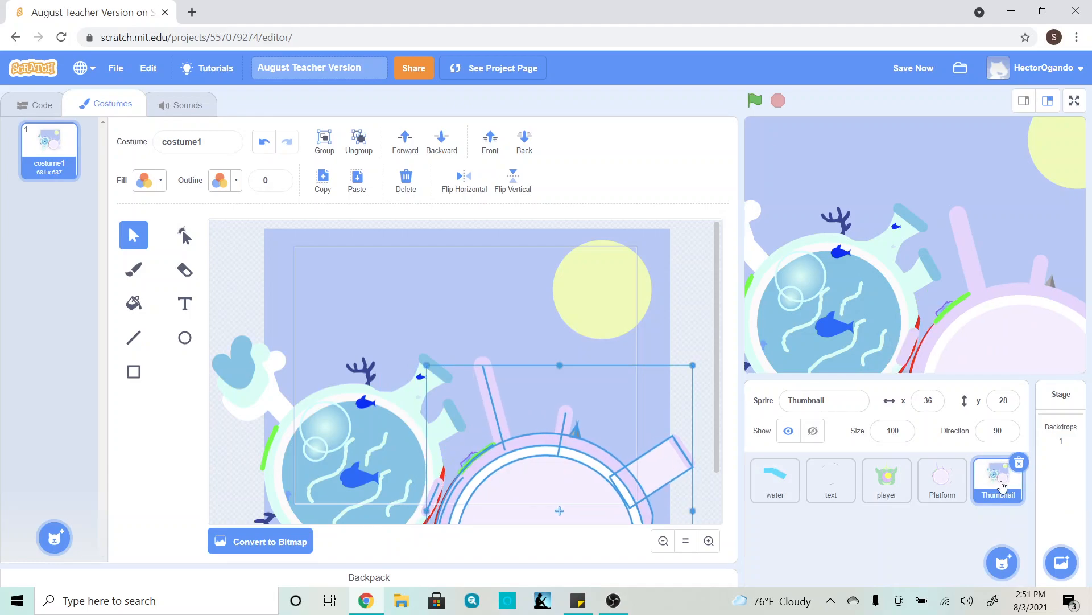
Step: Copy the Platform sprite's Orange costume artwork into the Thumbnail between the two platforms, layered behind them but in front of the background
left_click(943, 480)
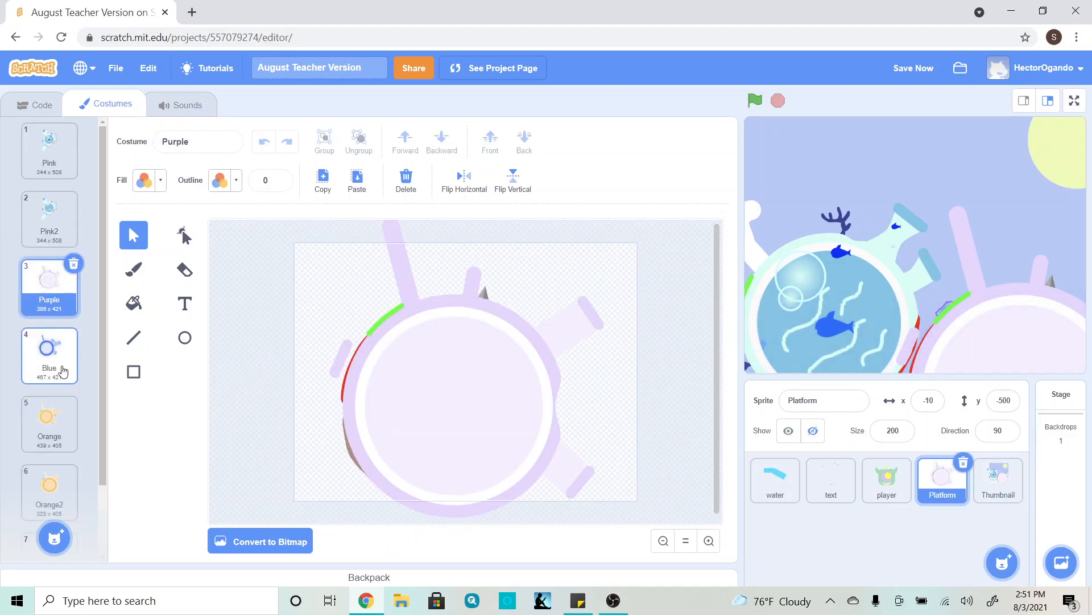
left_click(50, 427)
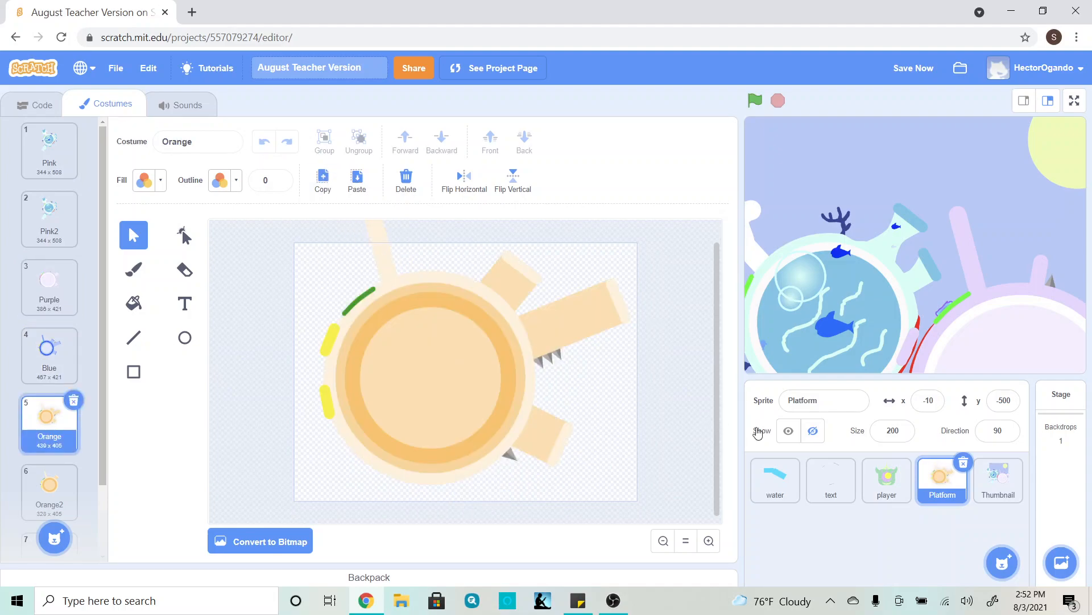
left_click(999, 478)
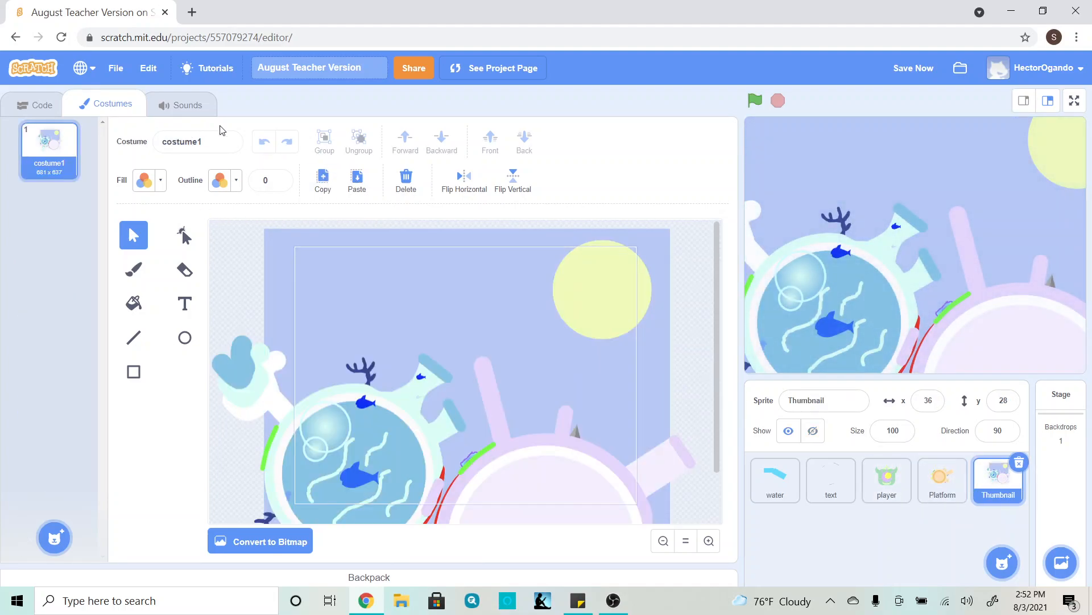
left_click(357, 181)
left_click_drag(458, 380, 477, 470)
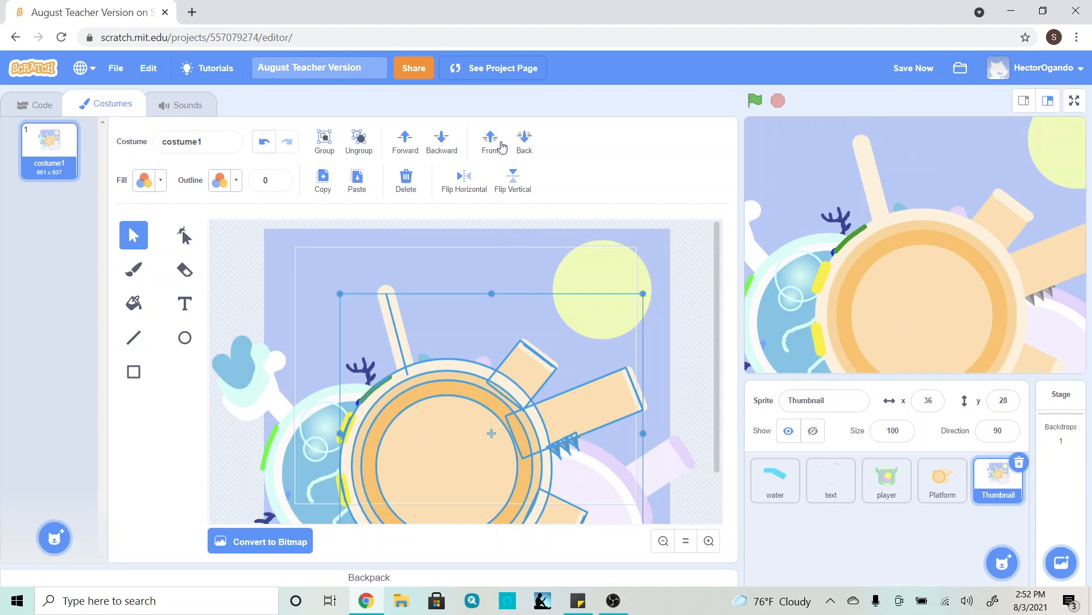
left_click(524, 144)
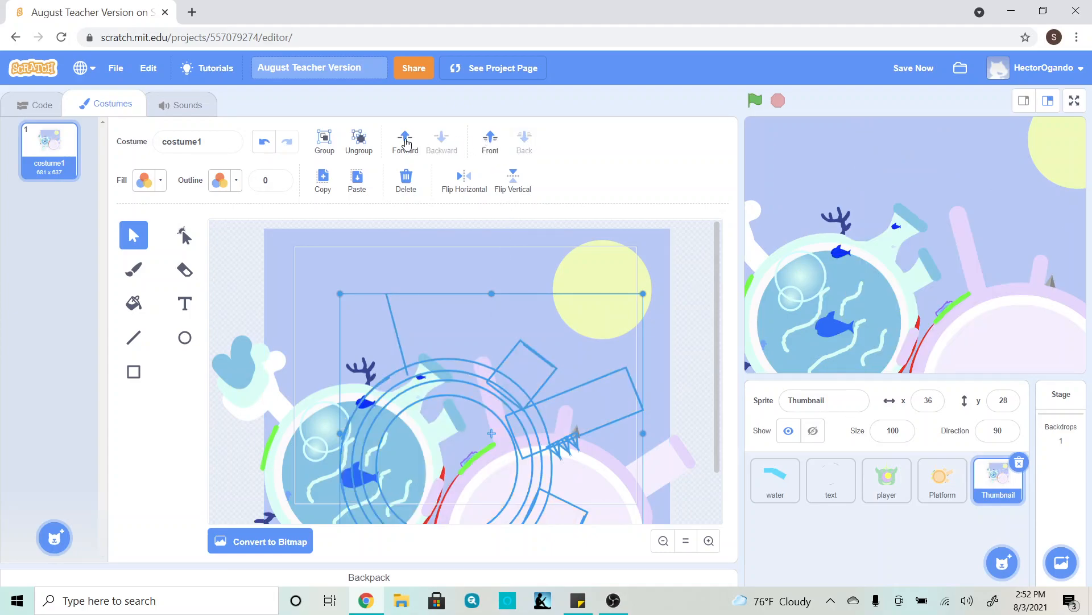
left_click(404, 143)
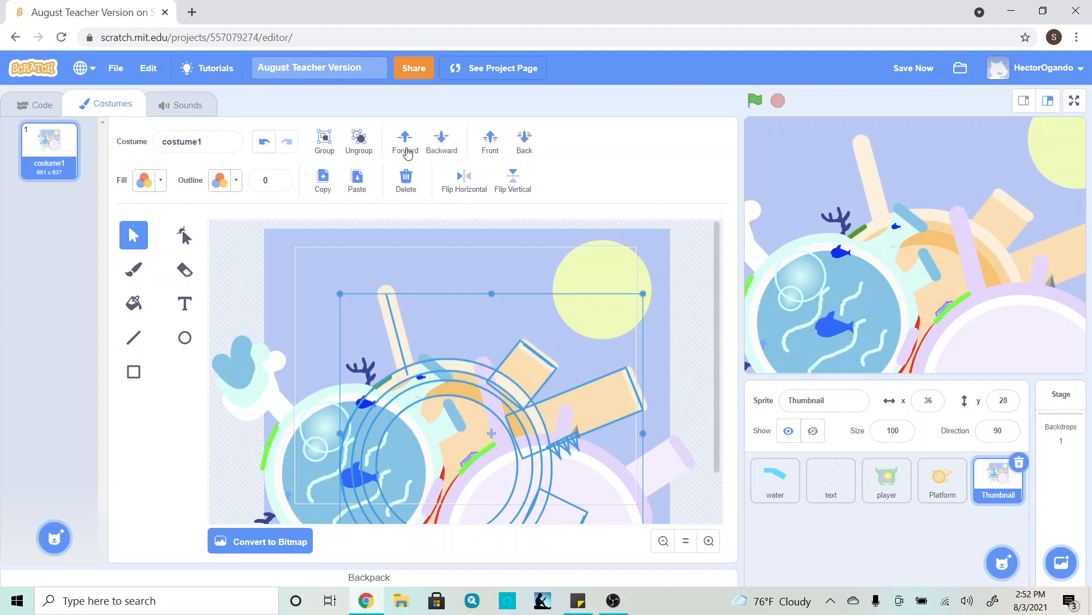
Step: Reposition the pasted Orange platform lower between the Pink and Purple platforms so only its upper parts rise behind them
left_click_drag(473, 388, 518, 415)
left_click_drag(519, 414, 520, 414)
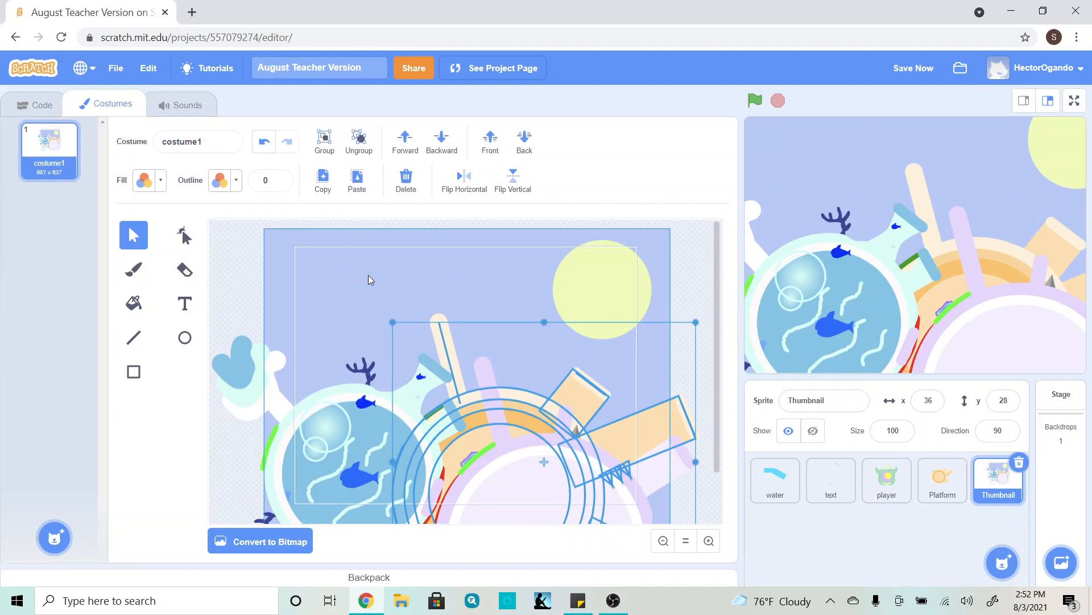
left_click_drag(449, 363, 508, 334)
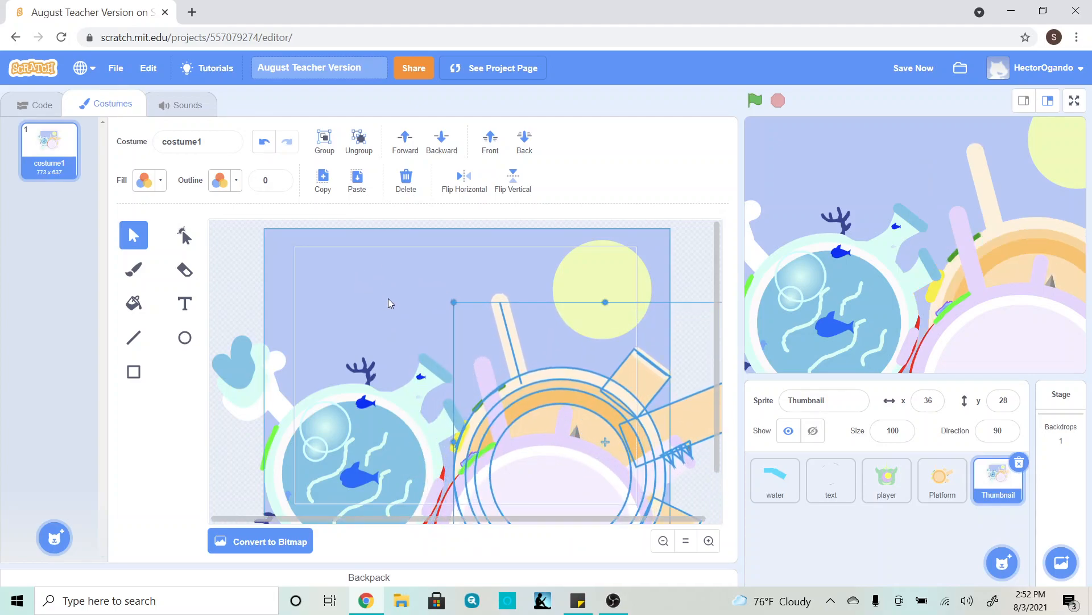
left_click_drag(538, 412, 484, 455)
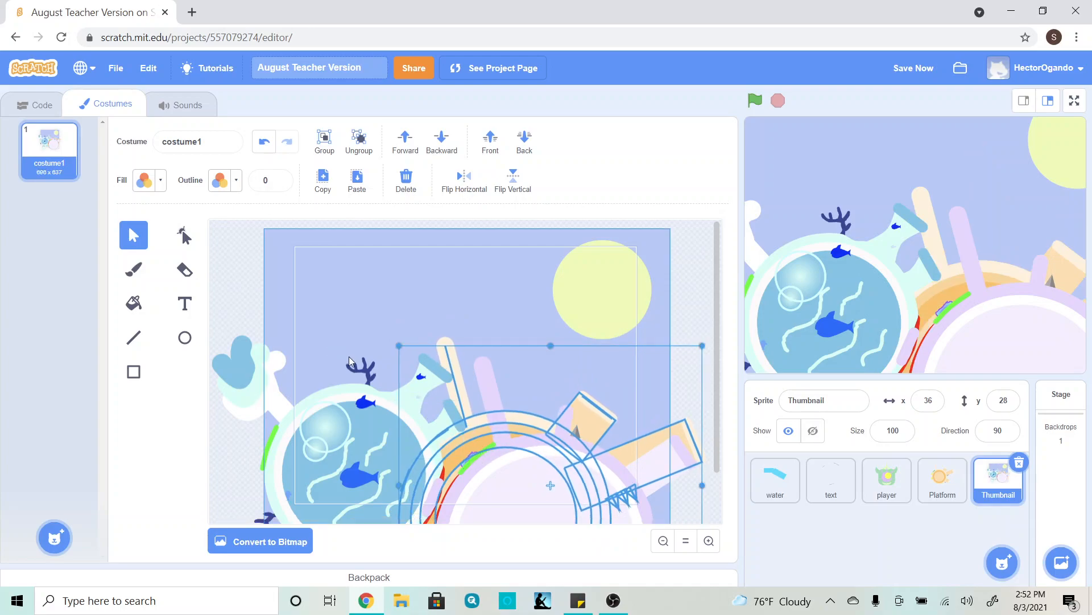
left_click(237, 295)
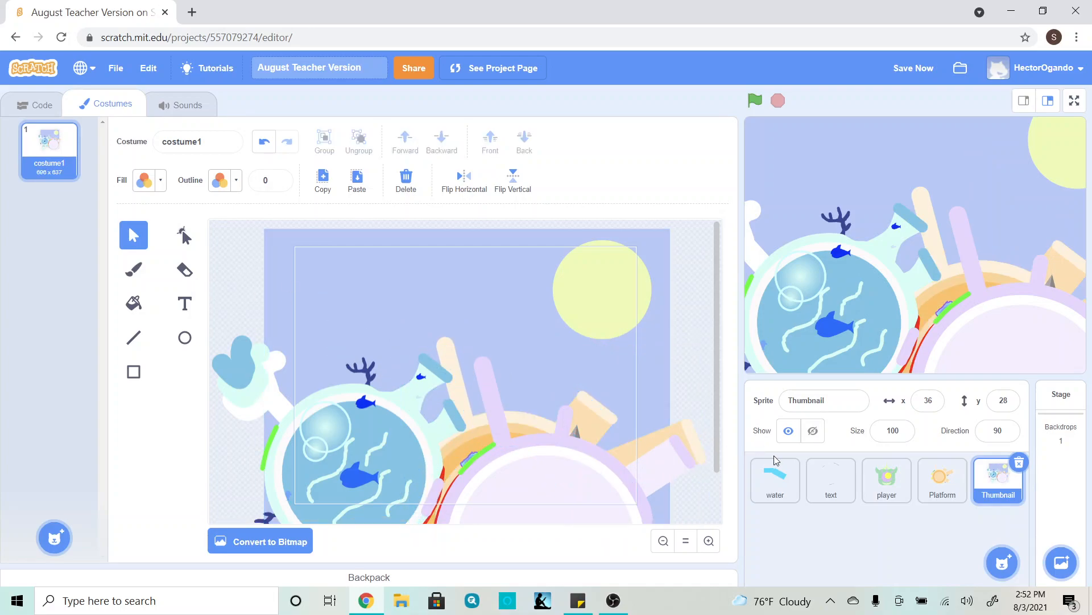
Step: Copy the player sprite's 05 costume artwork into the Thumbnail costume and place it in the sky just left of the sun
left_click(886, 480)
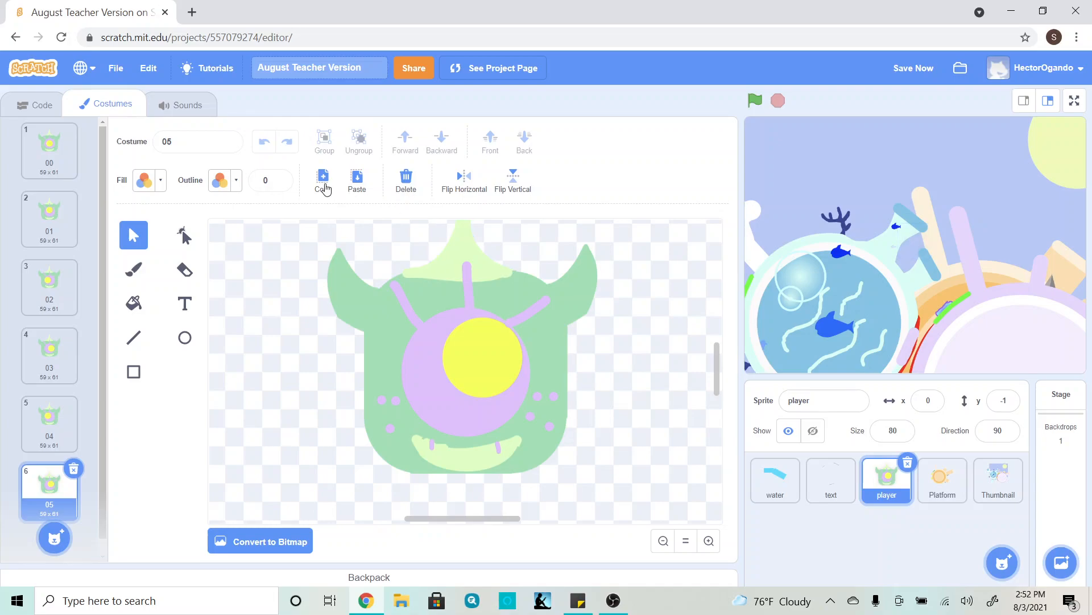
left_click(999, 478)
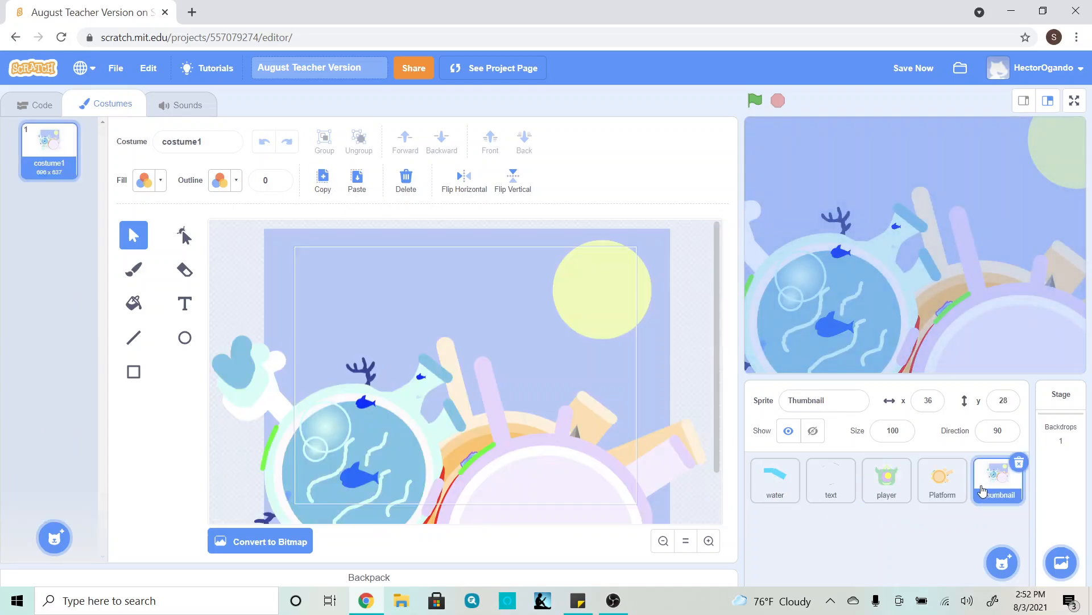
left_click(357, 179)
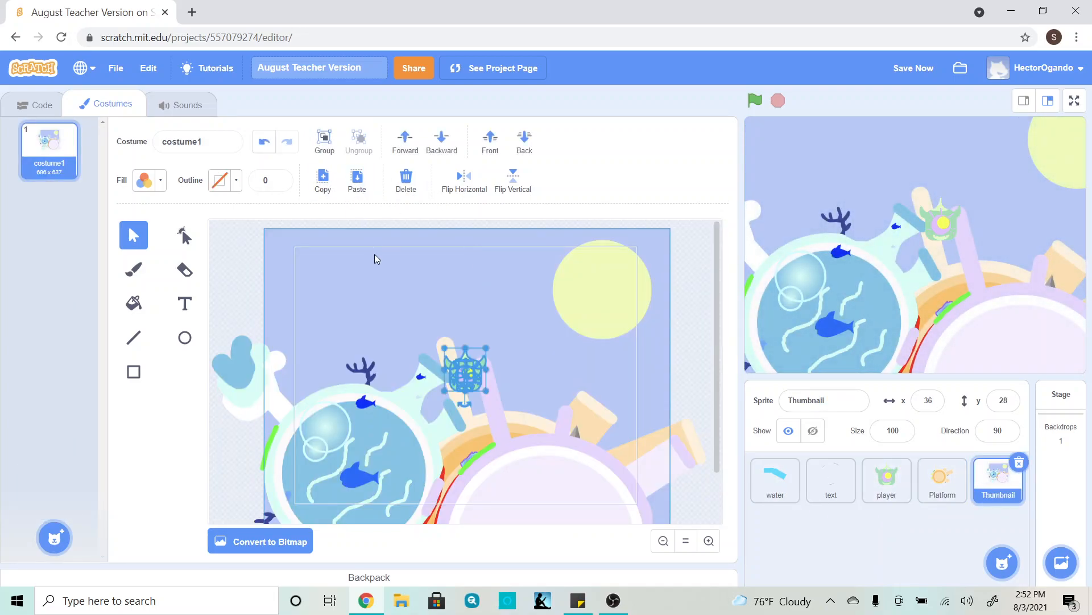
left_click_drag(470, 371, 499, 321)
left_click(214, 284)
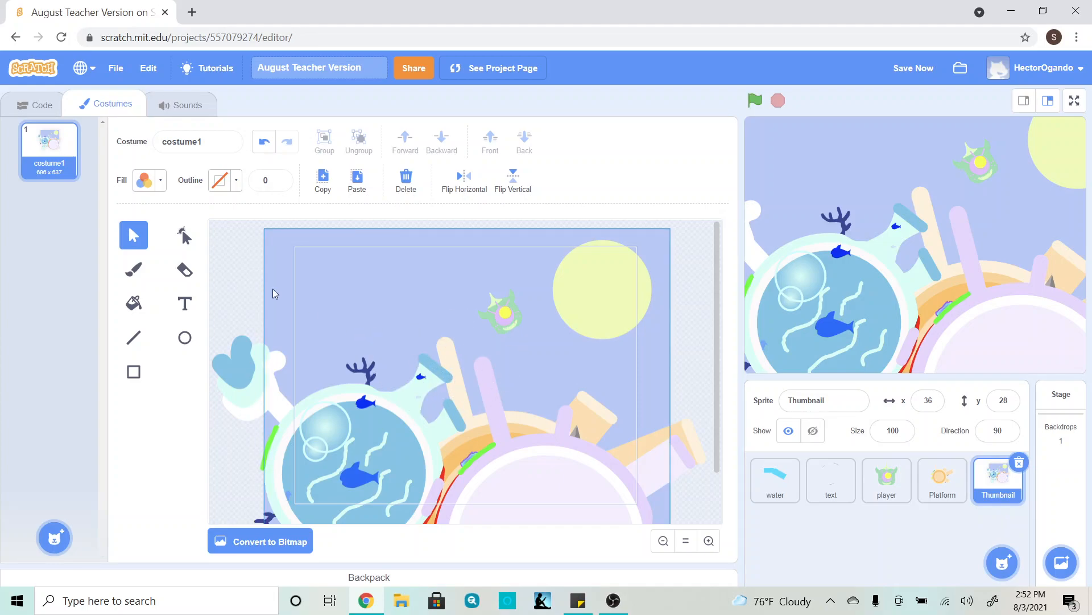
Step: Add the text "August" in the upper sky of the Thumbnail costume, using the Marker font and a purple fill with saturation 70
left_click(185, 312)
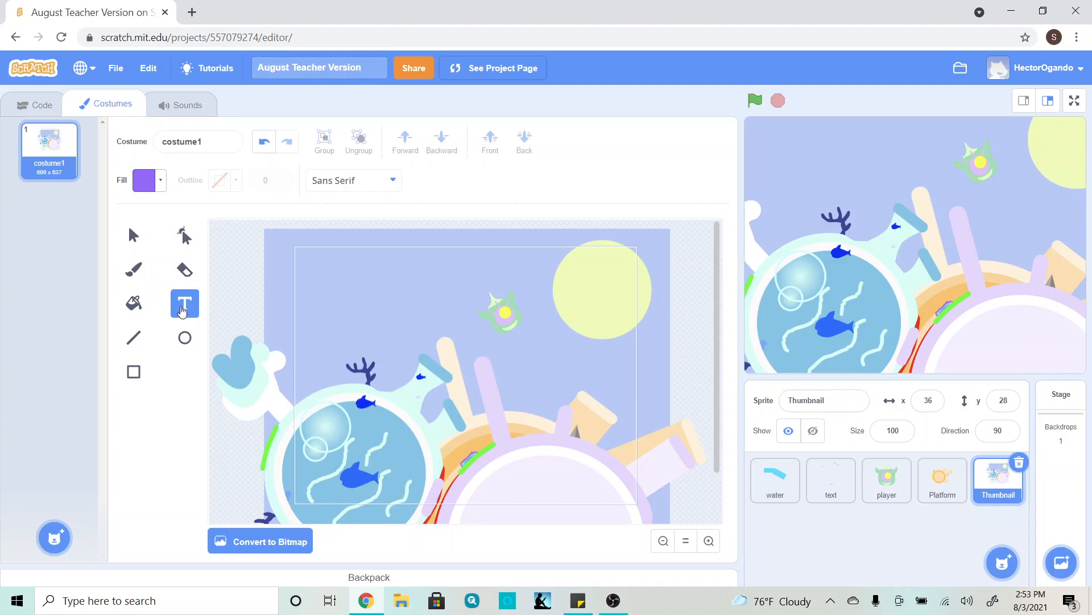
left_click(160, 180)
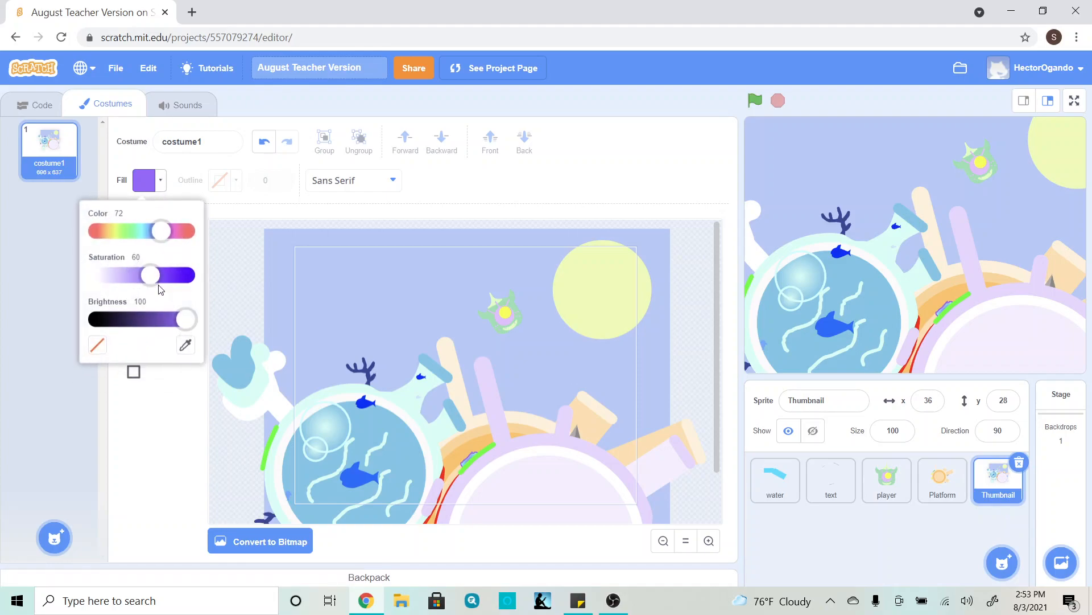
left_click_drag(156, 276, 164, 276)
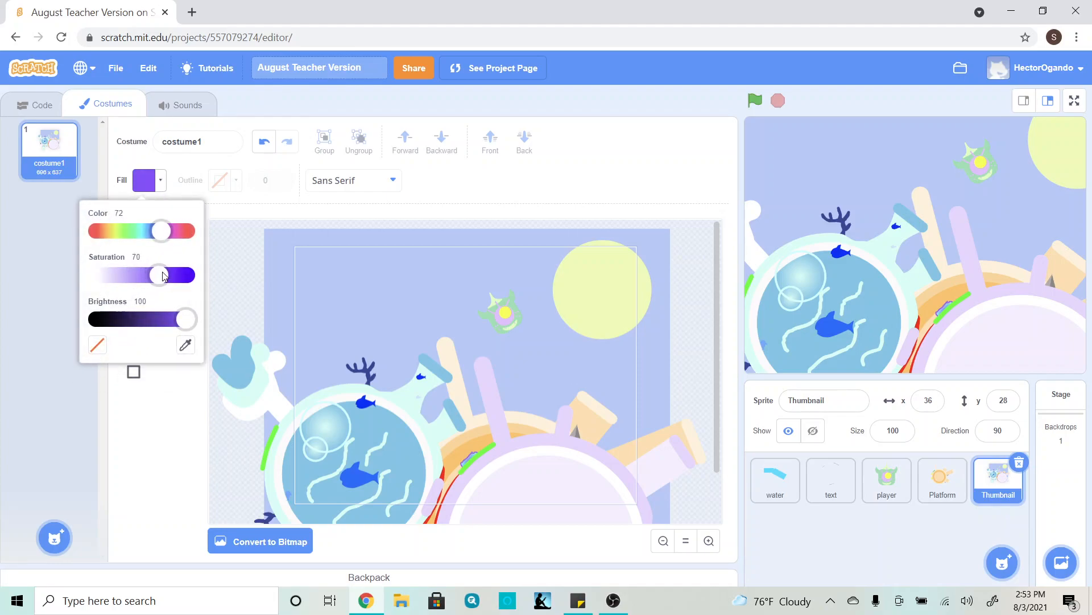
left_click(392, 181)
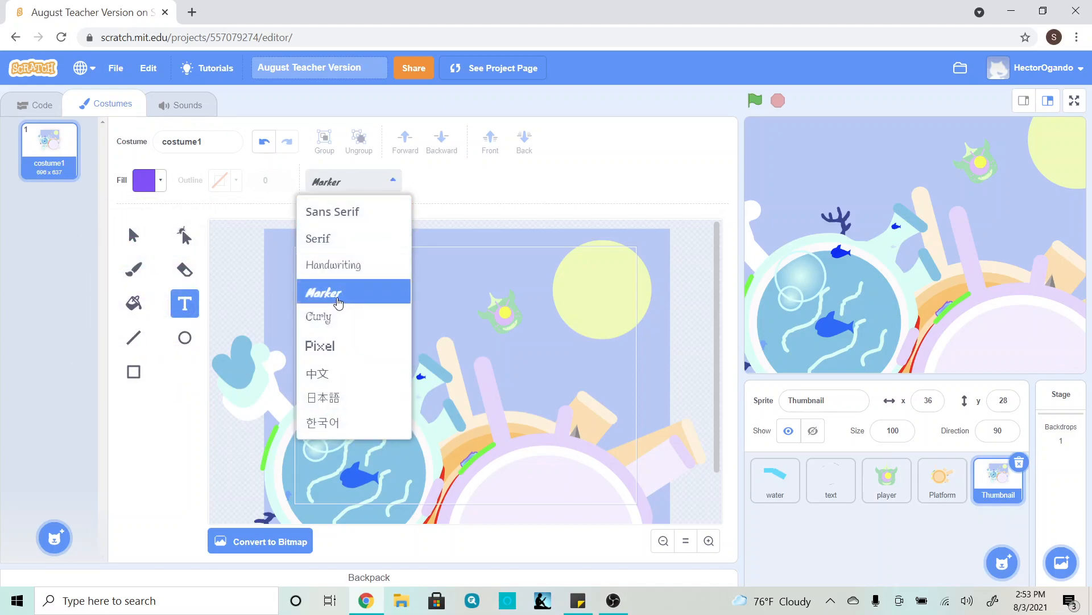
left_click(337, 296)
left_click(328, 263)
type("August")
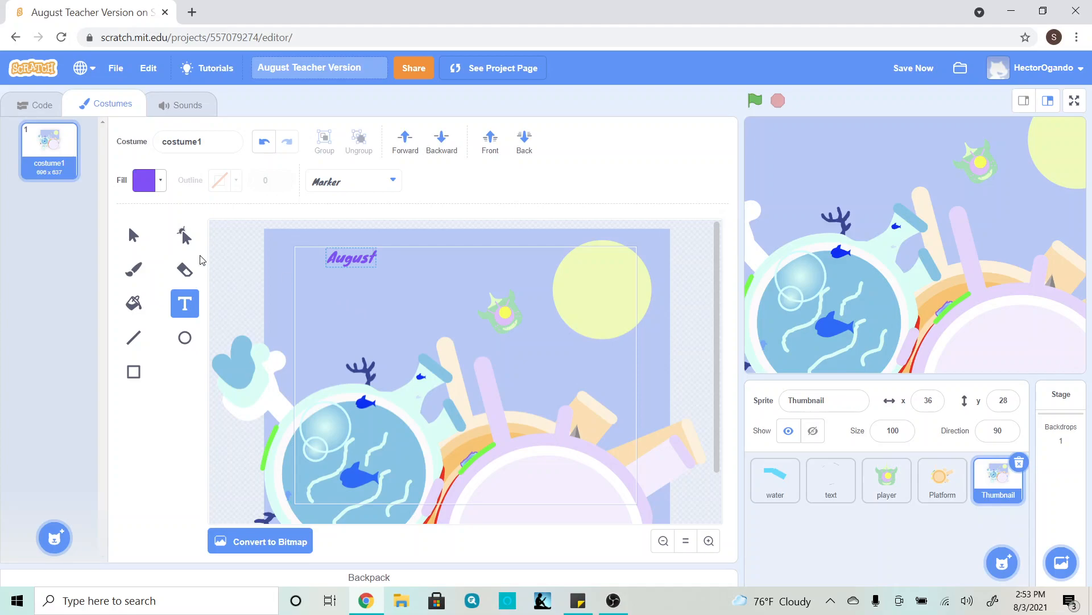
Step: Enlarge the "August" title to about three times its size and position it left of the player character, fully inside the stage area
left_click(134, 235)
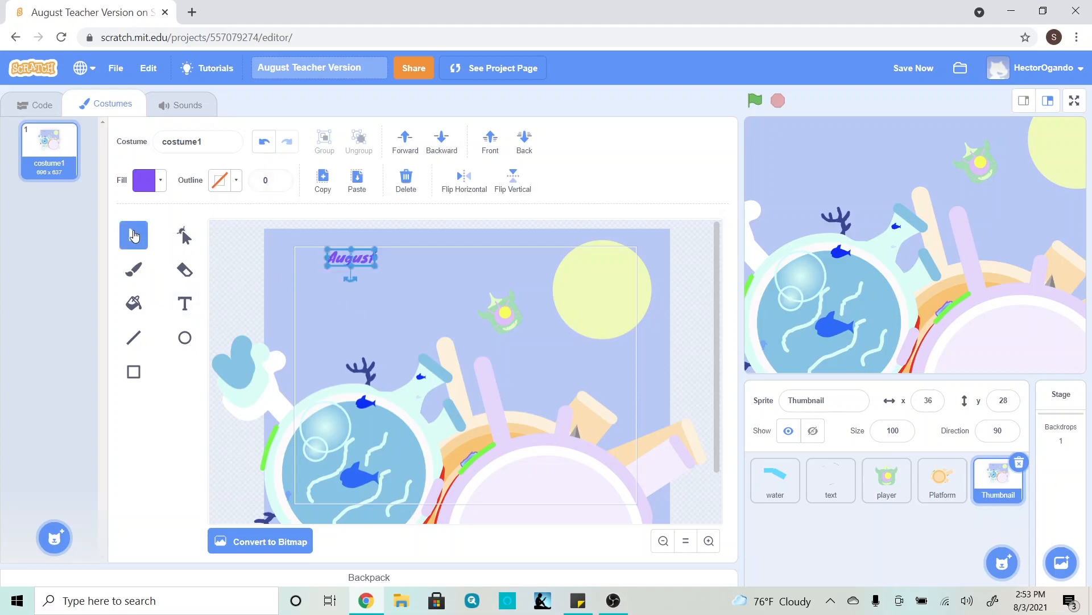
left_click_drag(375, 266, 438, 302)
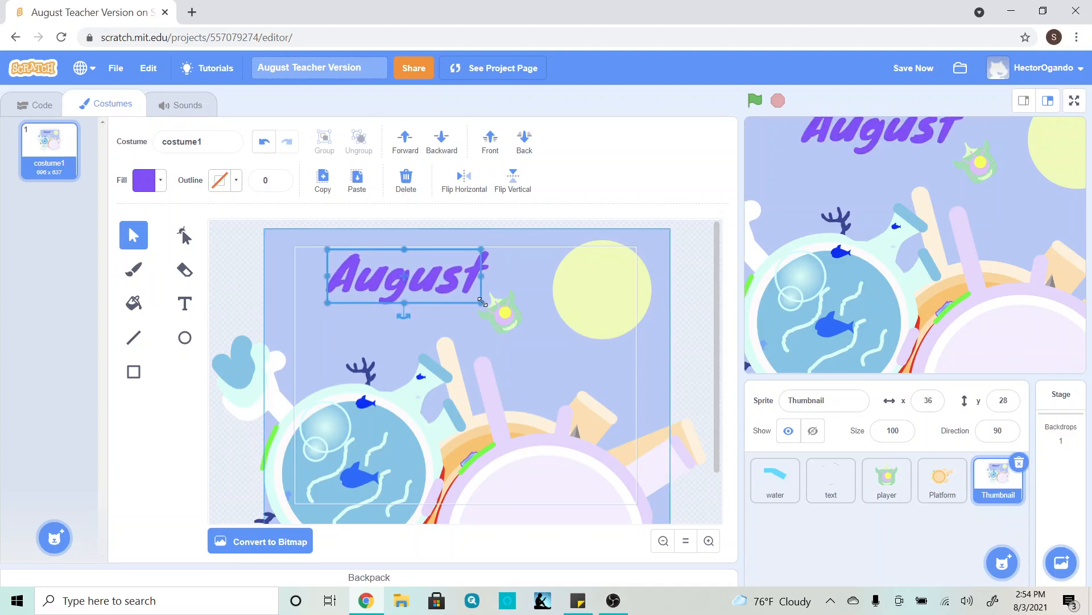
left_click_drag(424, 279, 393, 283)
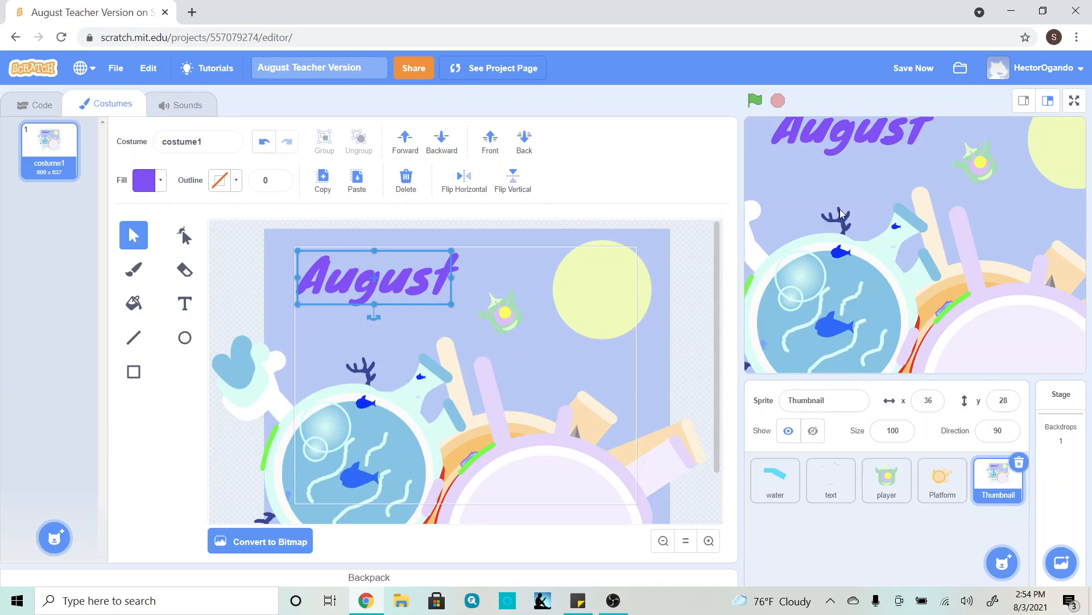
left_click_drag(370, 282, 378, 306)
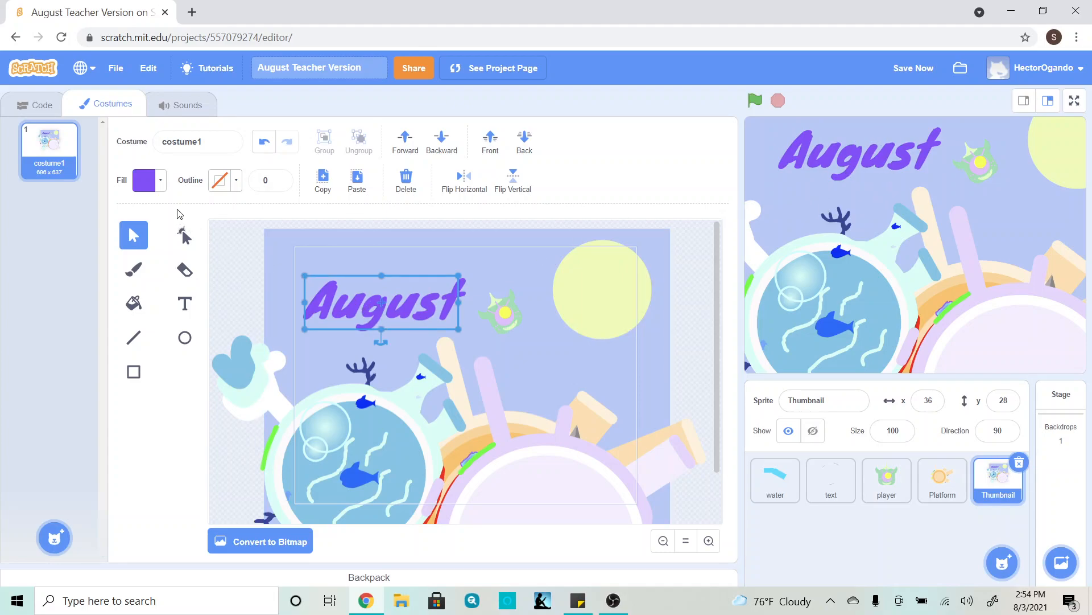
Step: Give the "August" title a vertical gradient fill fading from purple to transparent
left_click(160, 180)
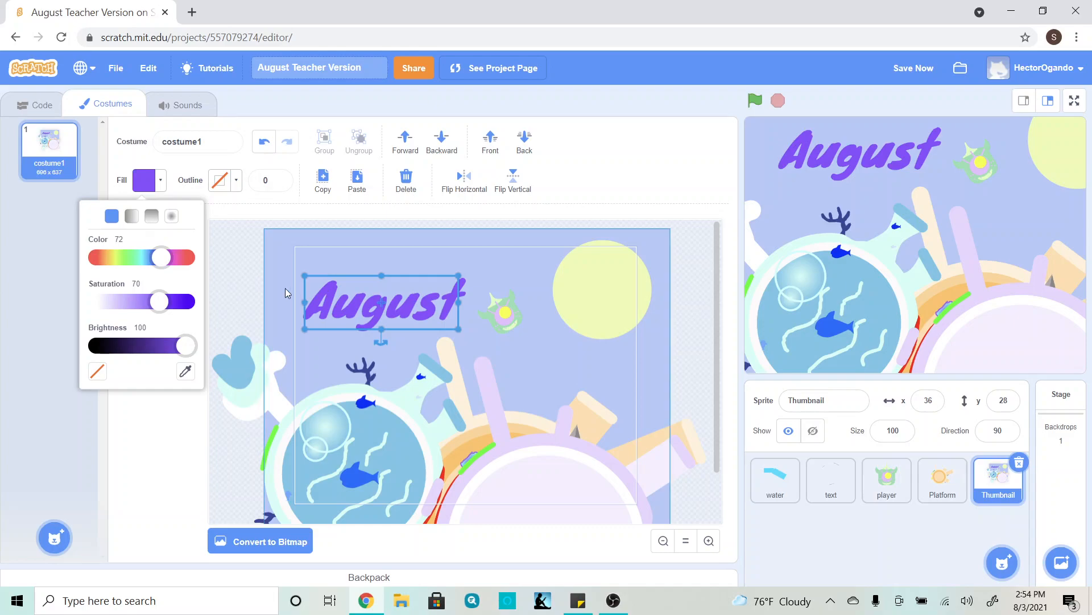
left_click(153, 217)
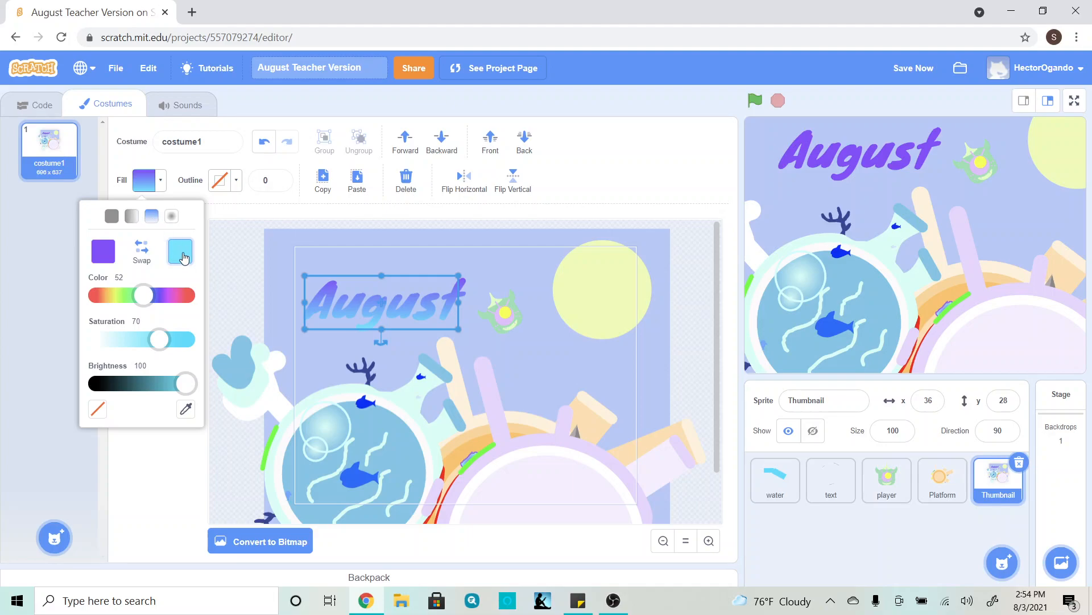
left_click(98, 409)
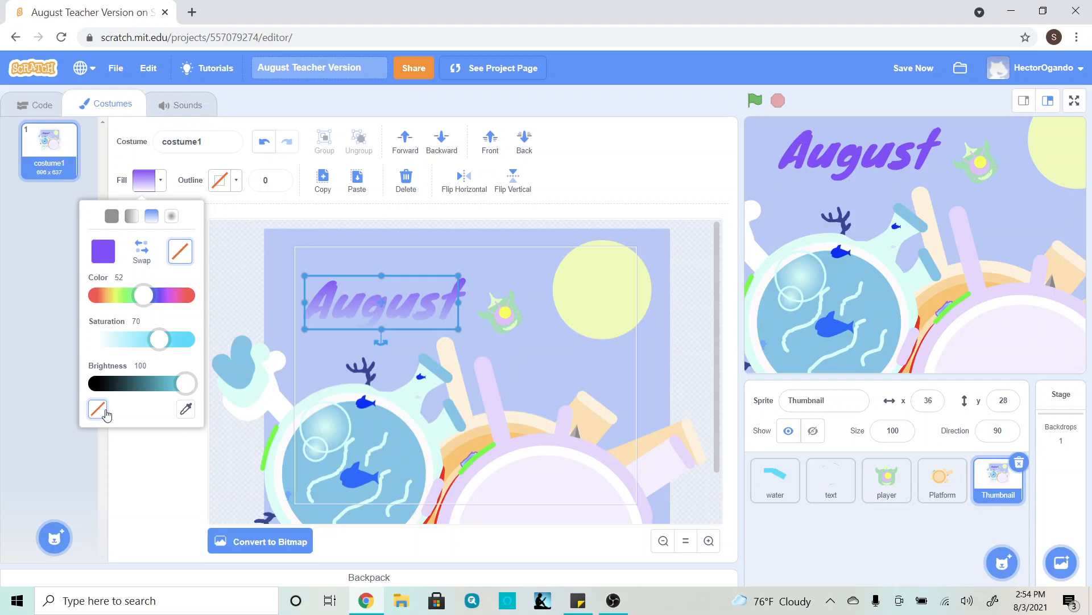
left_click(208, 459)
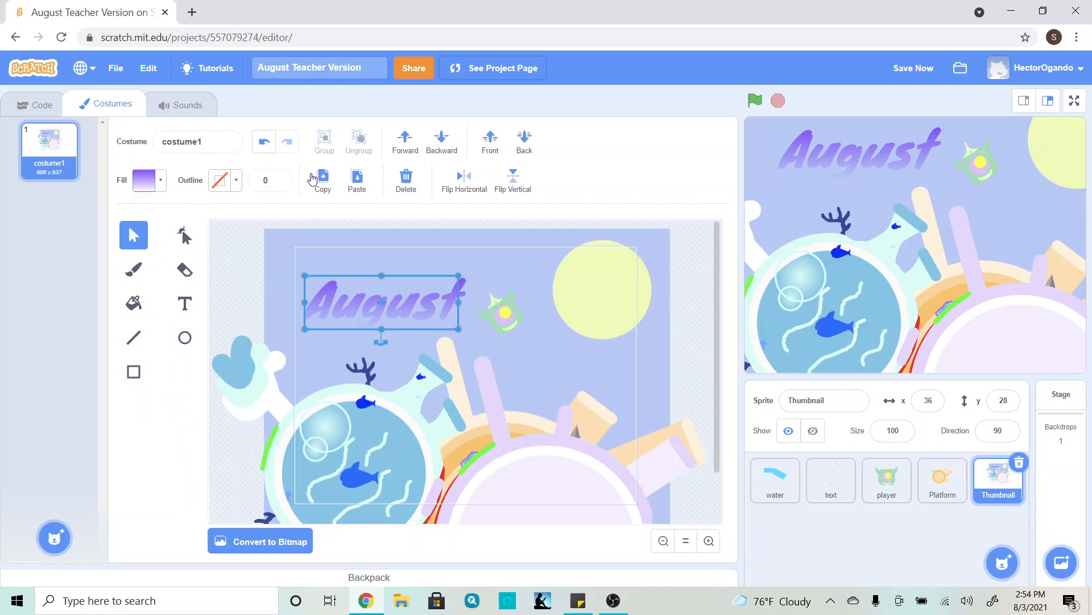
Step: Duplicate the gradient "August" title with a slight offset and raise the copy's purple fill saturation to 100
left_click(323, 177)
left_click(357, 179)
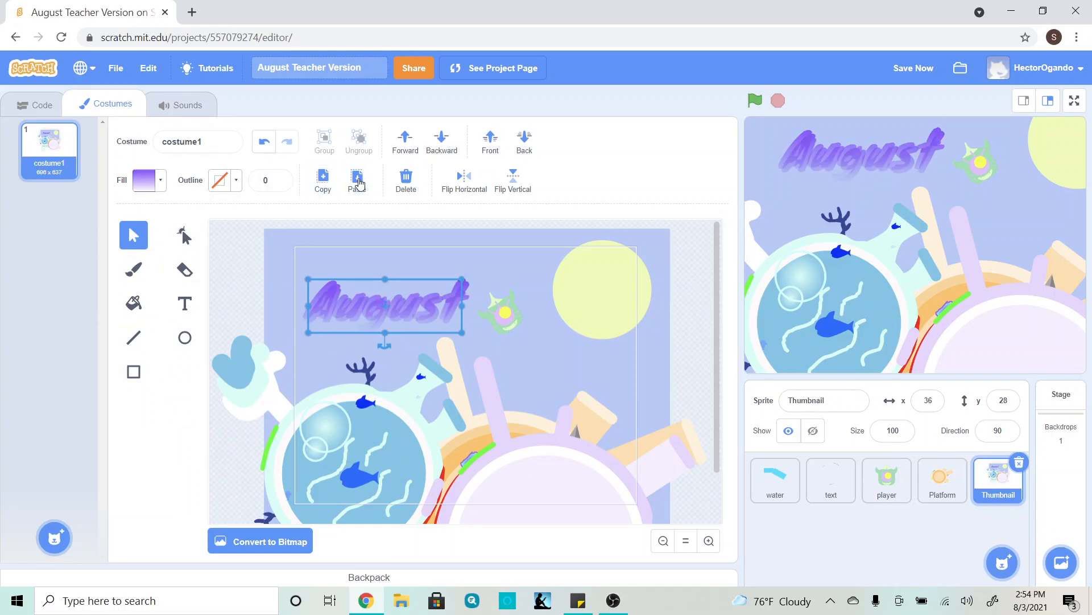
left_click(157, 181)
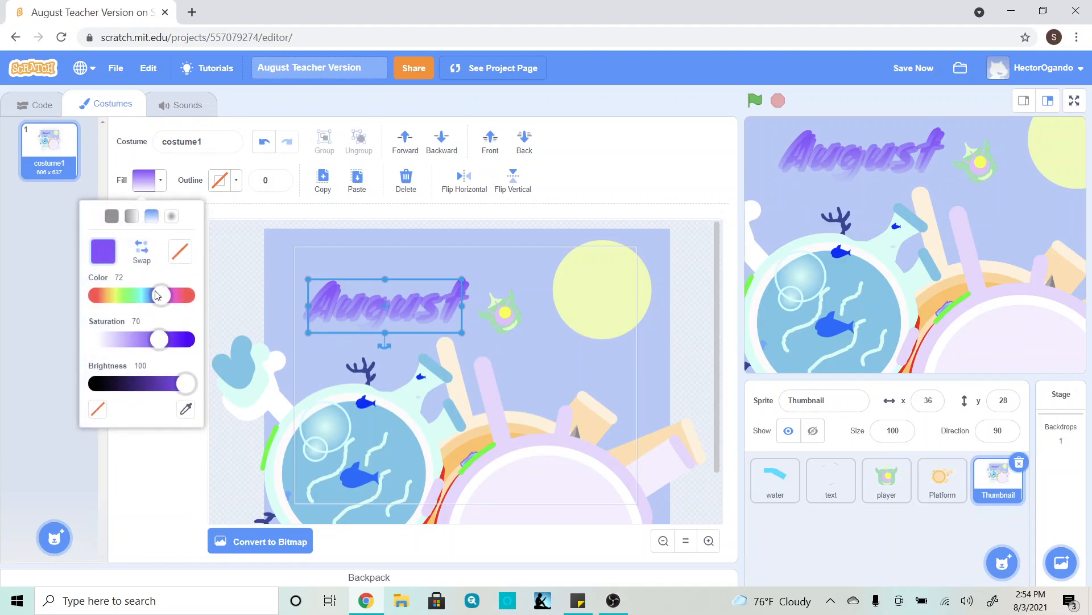
left_click_drag(166, 341, 191, 343)
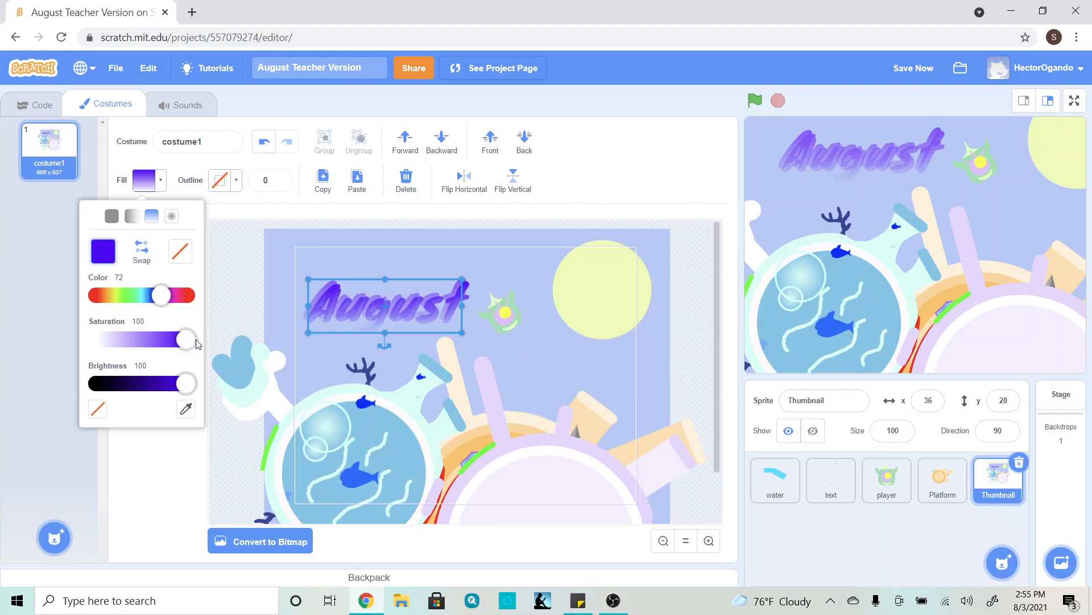
left_click(242, 300)
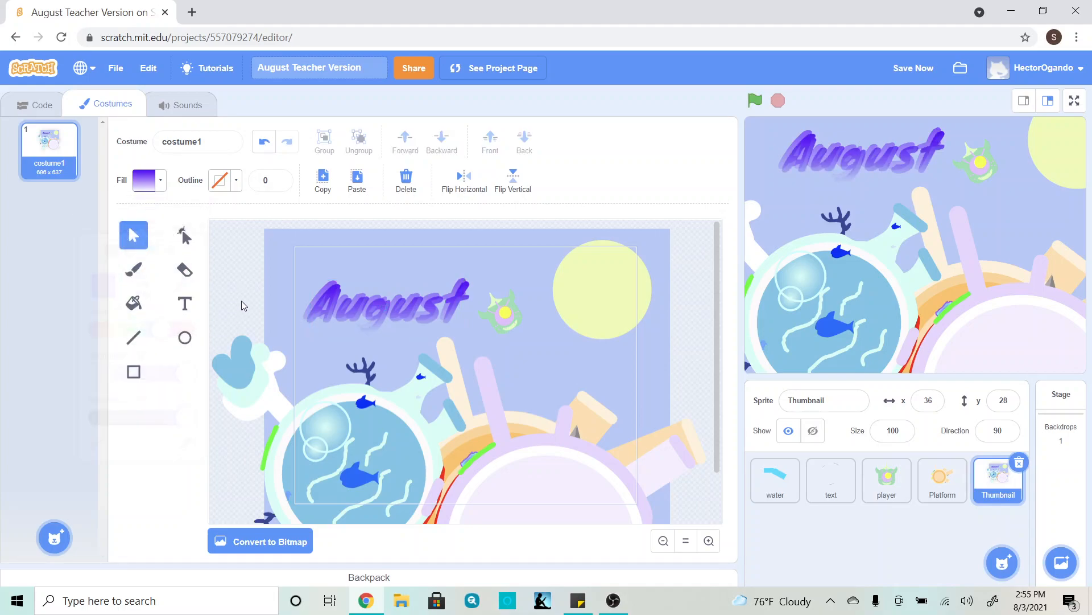
Step: Add a purple outline with color 77 and width 1 to the duplicated "August" title
left_click(377, 310)
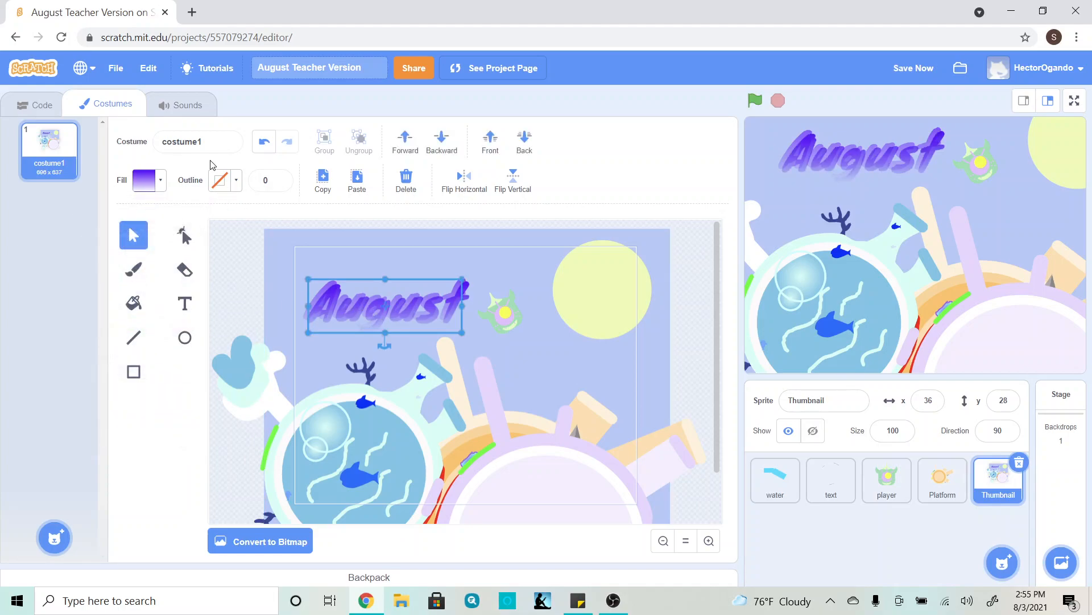
left_click(236, 179)
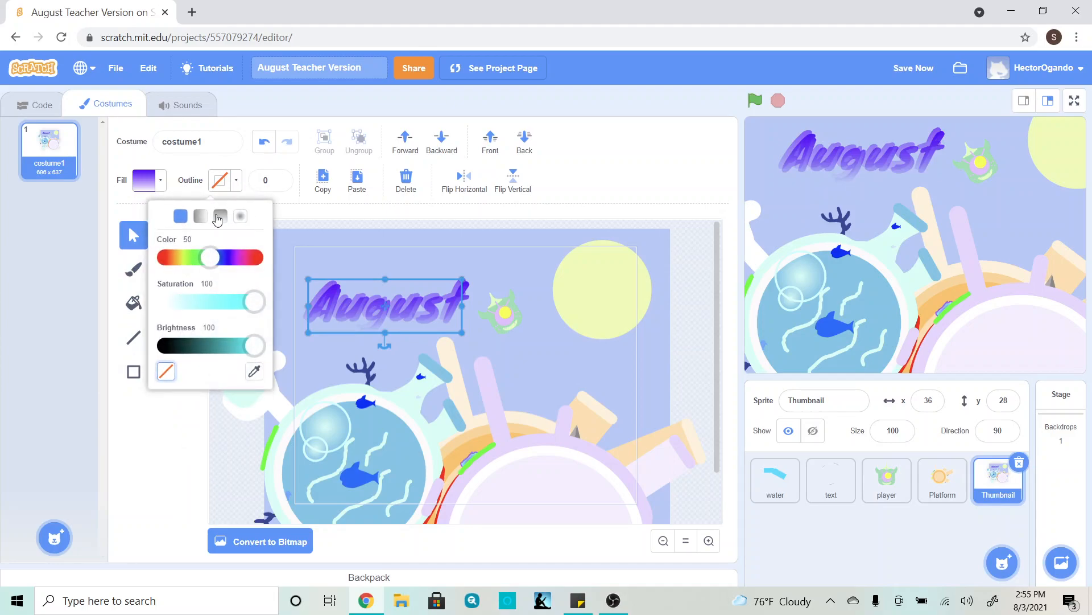
left_click_drag(211, 258, 235, 262)
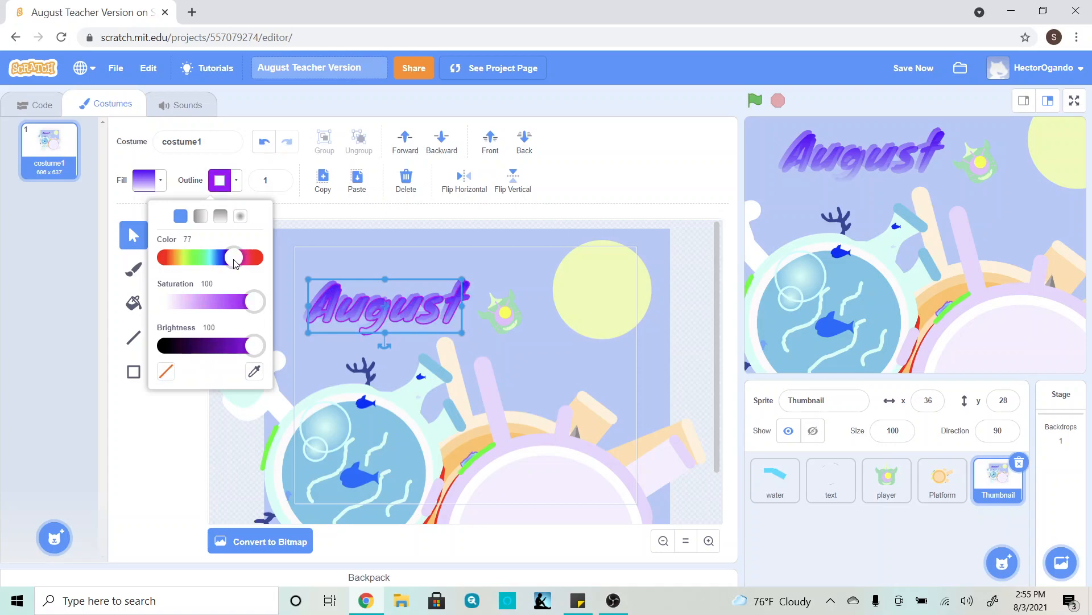
left_click(218, 431)
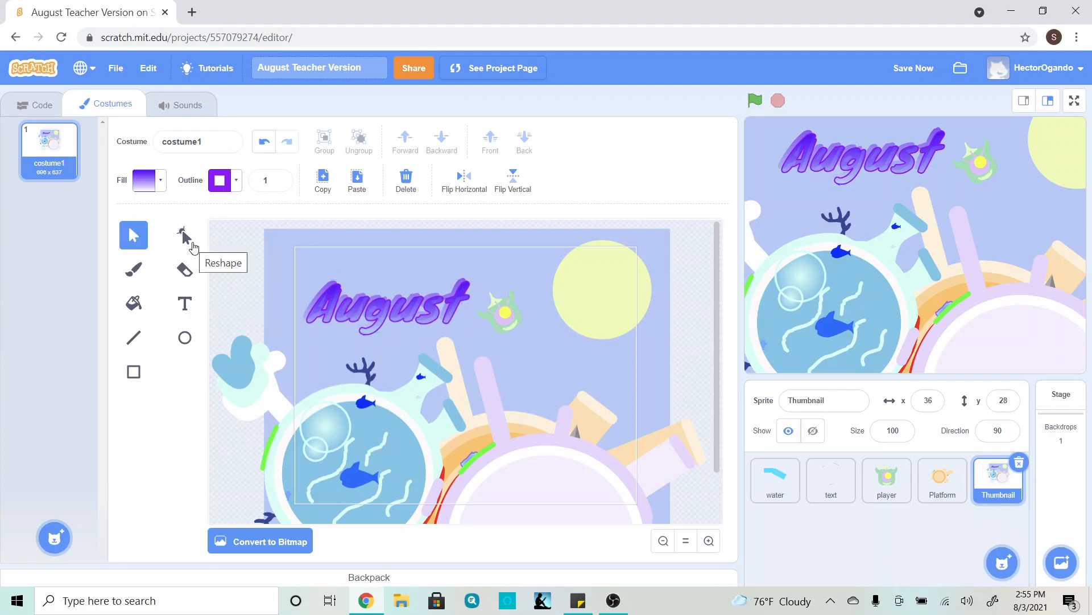
Step: Delete the outlined duplicate of the "August" title
left_click_drag(292, 275, 432, 298)
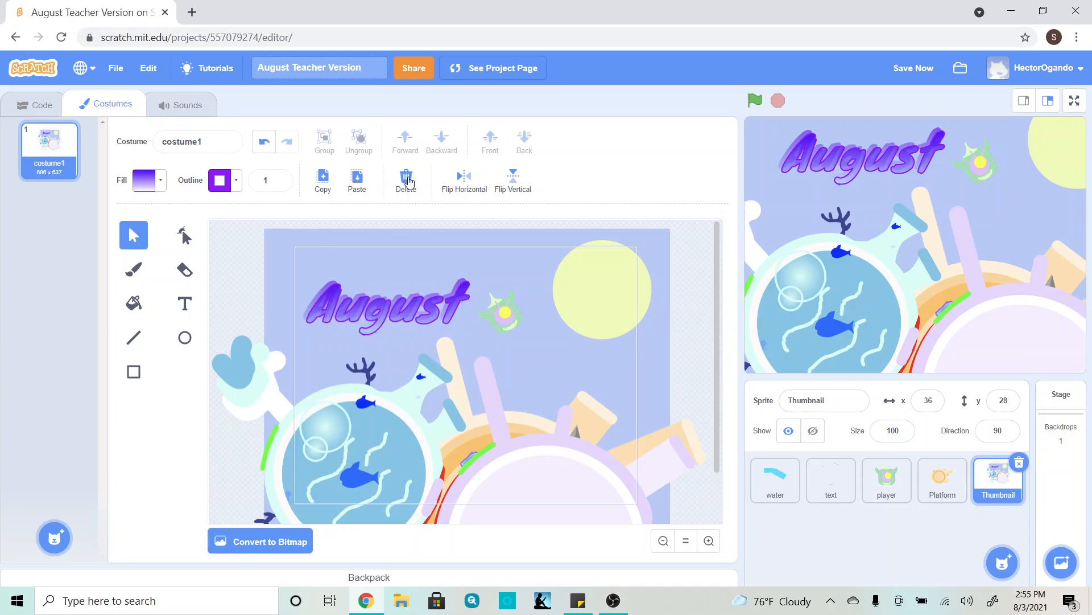
left_click(375, 306)
left_click(406, 180)
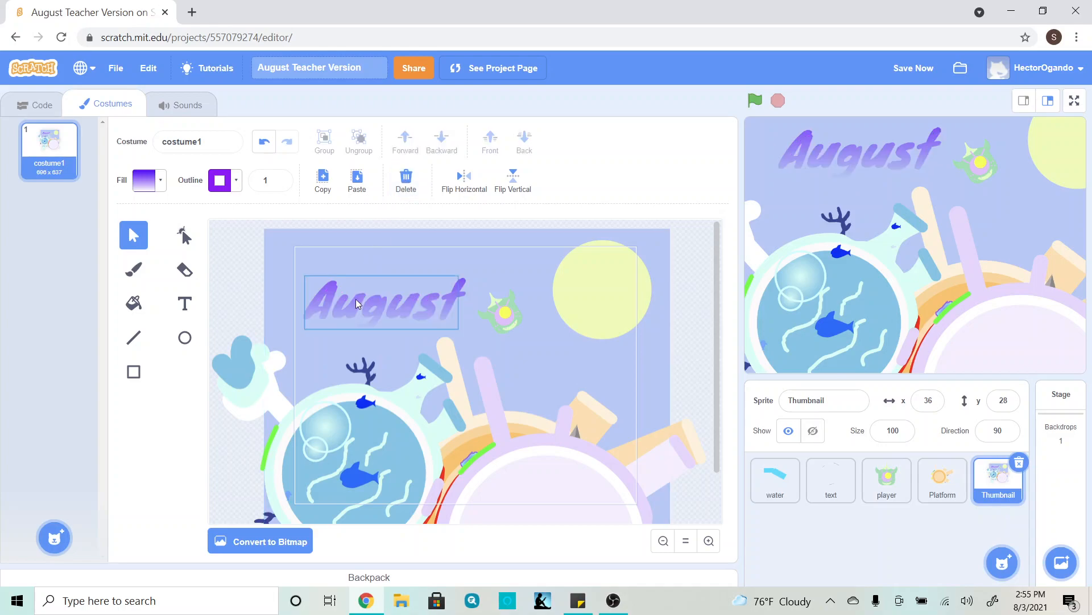
Step: Change the remaining "August" title from the gradient back to a solid purple fill
left_click(362, 306)
left_click(149, 180)
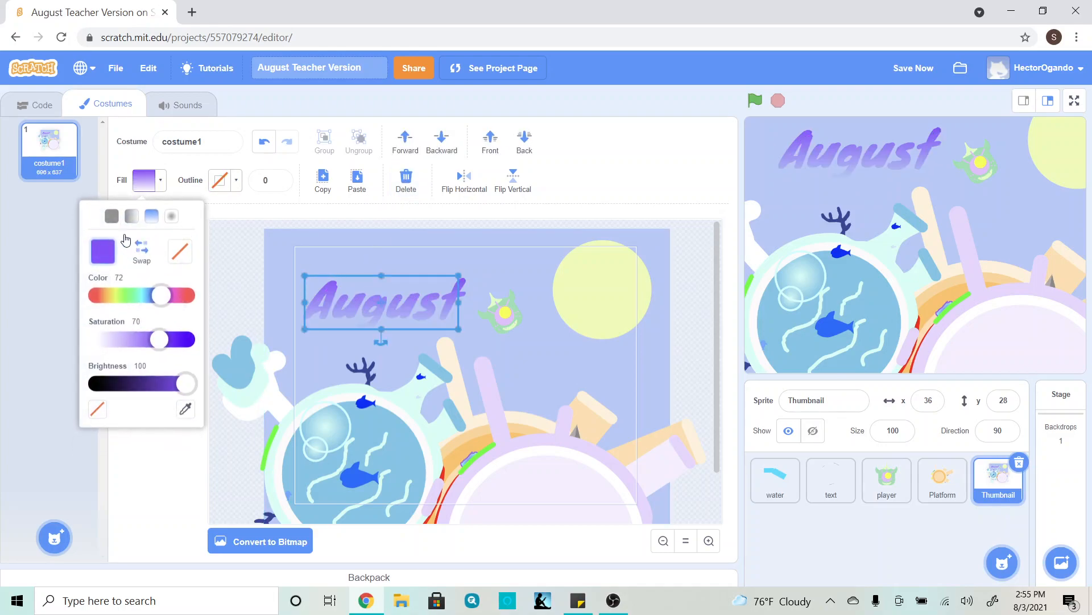
left_click(112, 216)
left_click(237, 257)
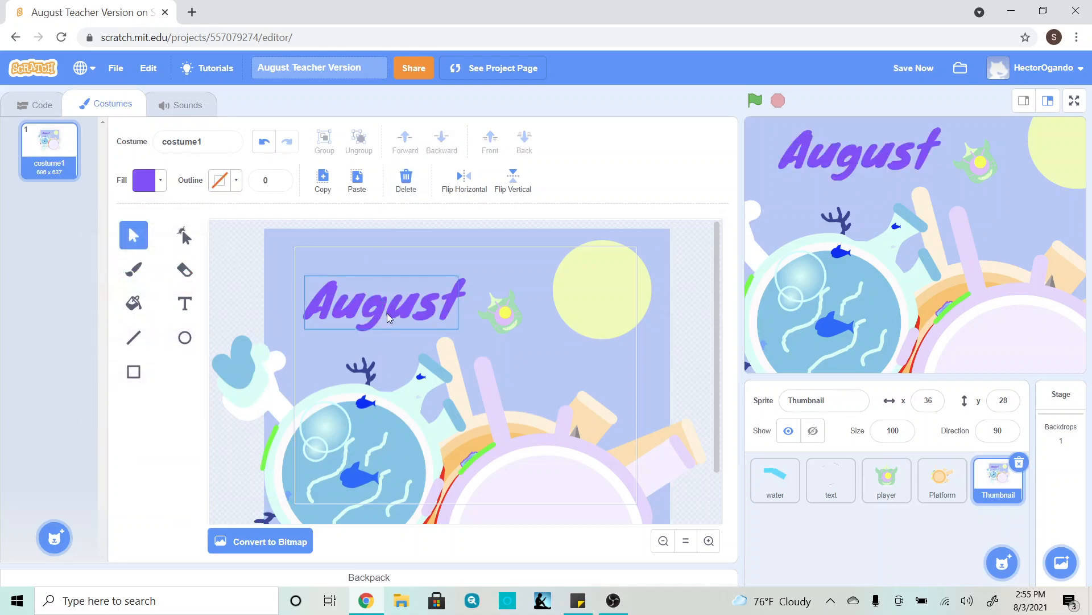
Step: Duplicate the solid purple "August" title so the copy sits slightly offset over the original
left_click(374, 312)
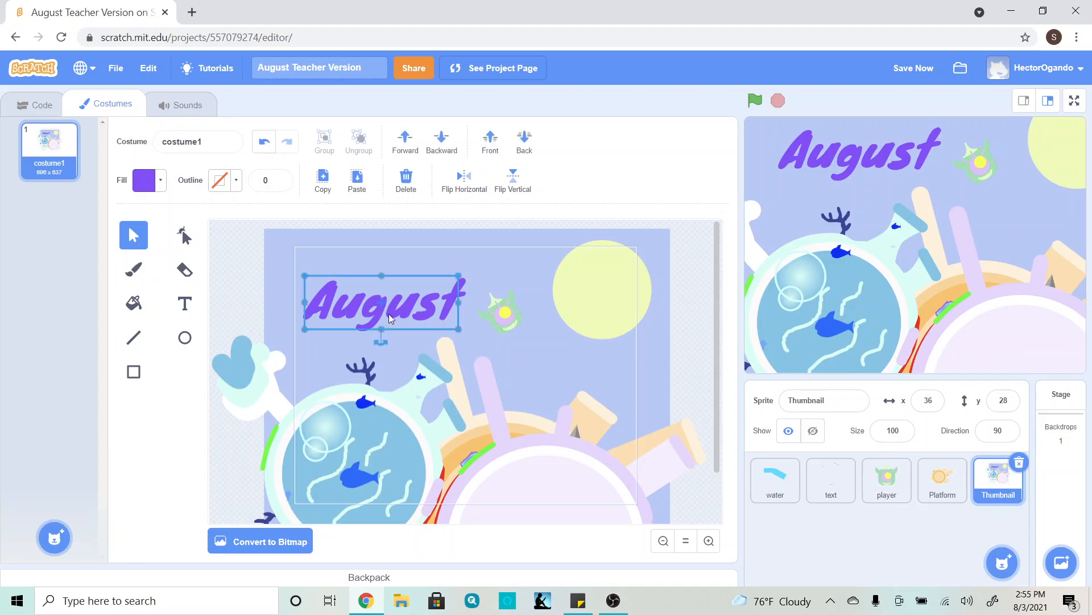
left_click(323, 182)
left_click(356, 182)
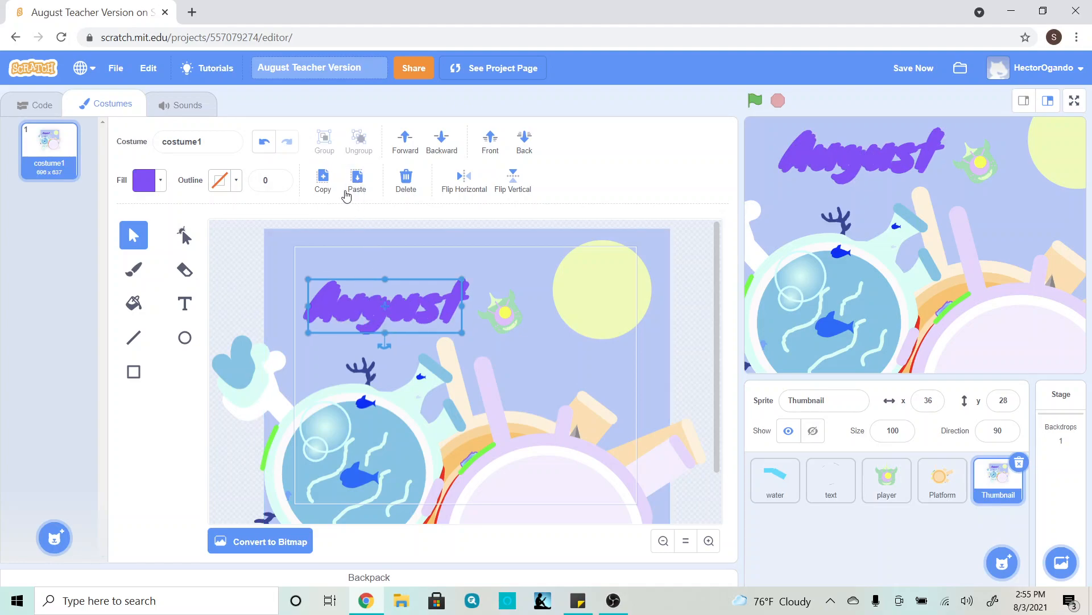
Step: Turn the offset "August" copy into a black shadow with brightness 0 behind the purple title, and shift the purple title slightly up and left
left_click(161, 181)
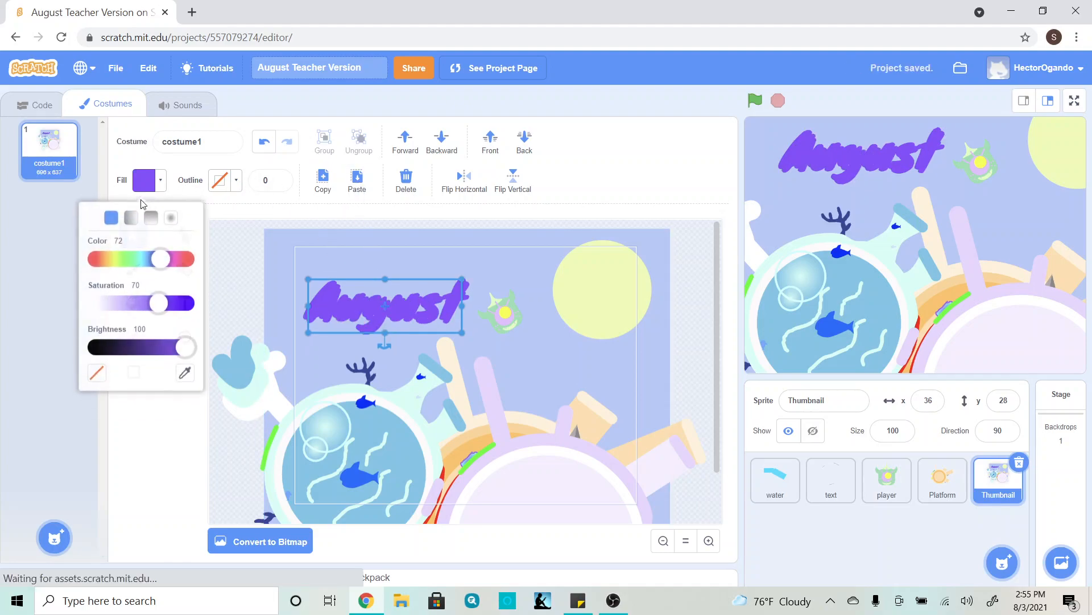
left_click_drag(188, 349, 90, 348)
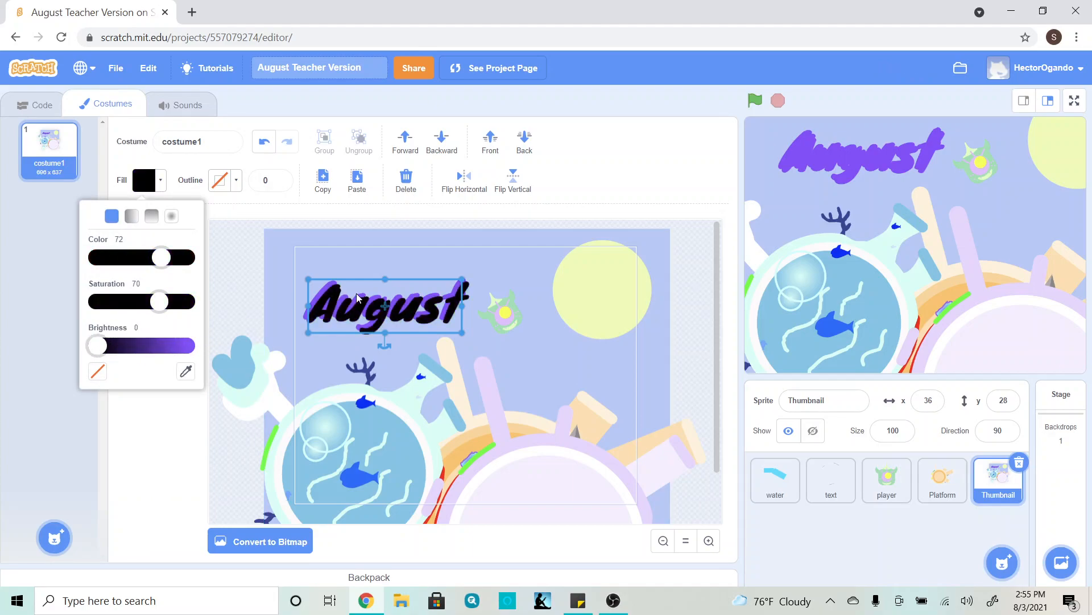
left_click(443, 143)
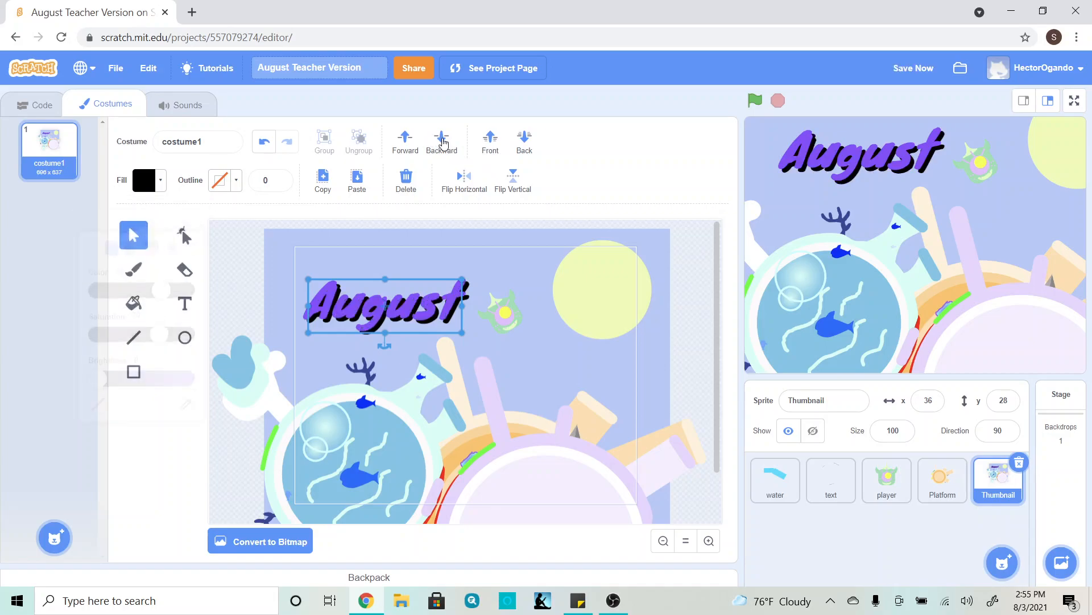
left_click_drag(380, 324, 371, 317)
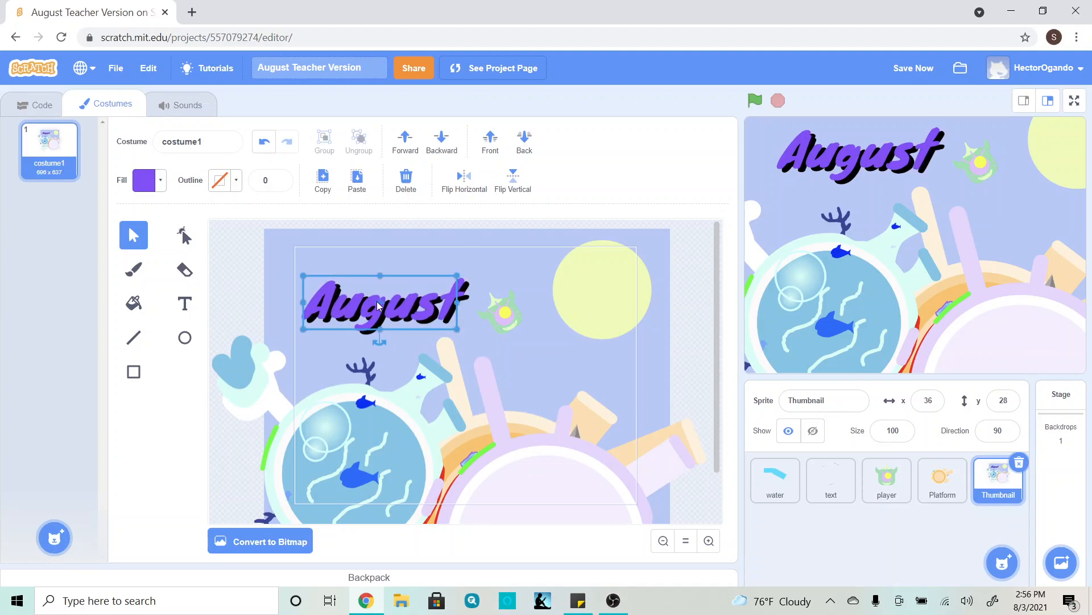
left_click(231, 291)
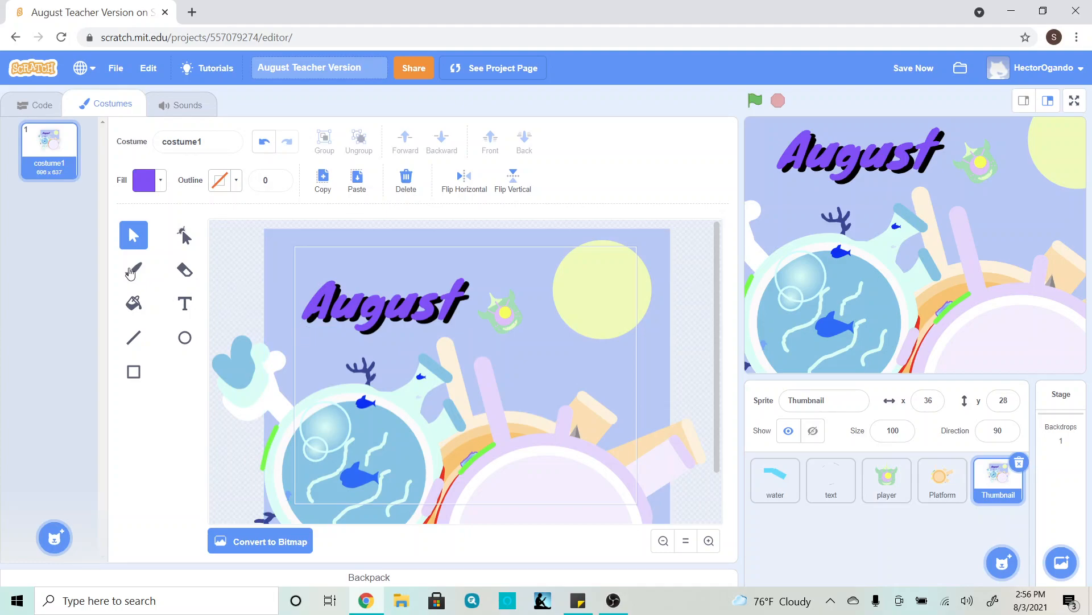
Step: Paint thin purple curls with a size 2 brush at both ends of the "August" title
left_click(133, 270)
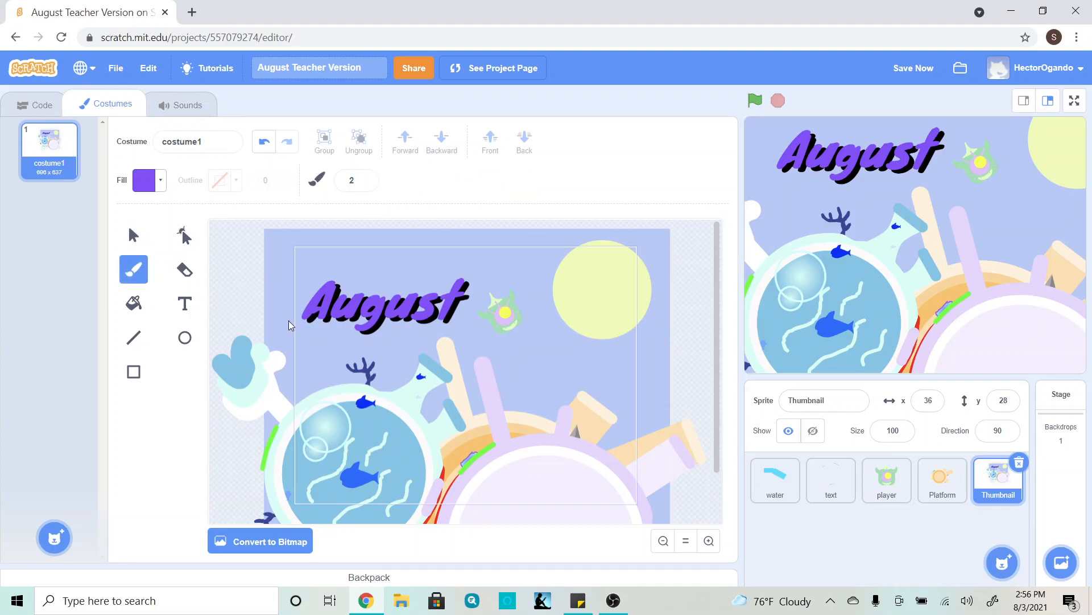
left_click_drag(330, 349, 320, 344)
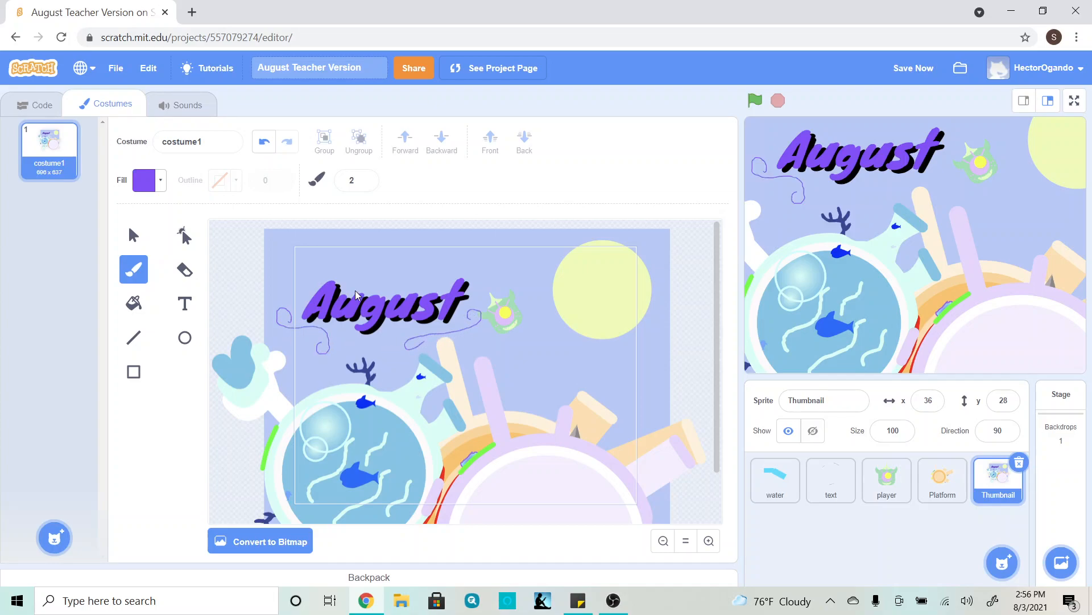
Step: Dot the letters of the "August" title with a yellow brush of color 15 and size 4
left_click(162, 186)
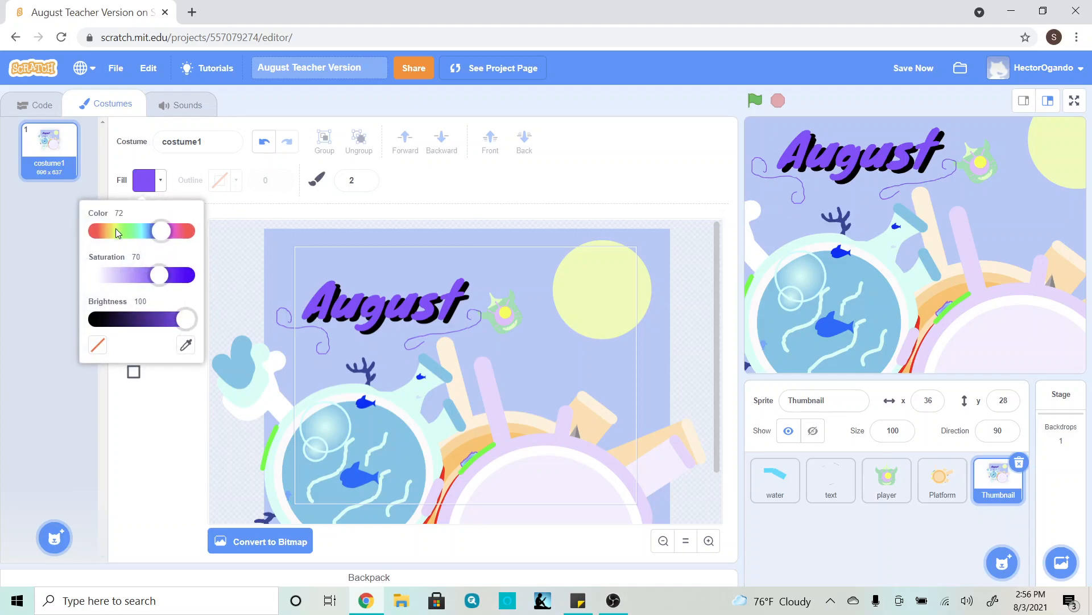
left_click(112, 231)
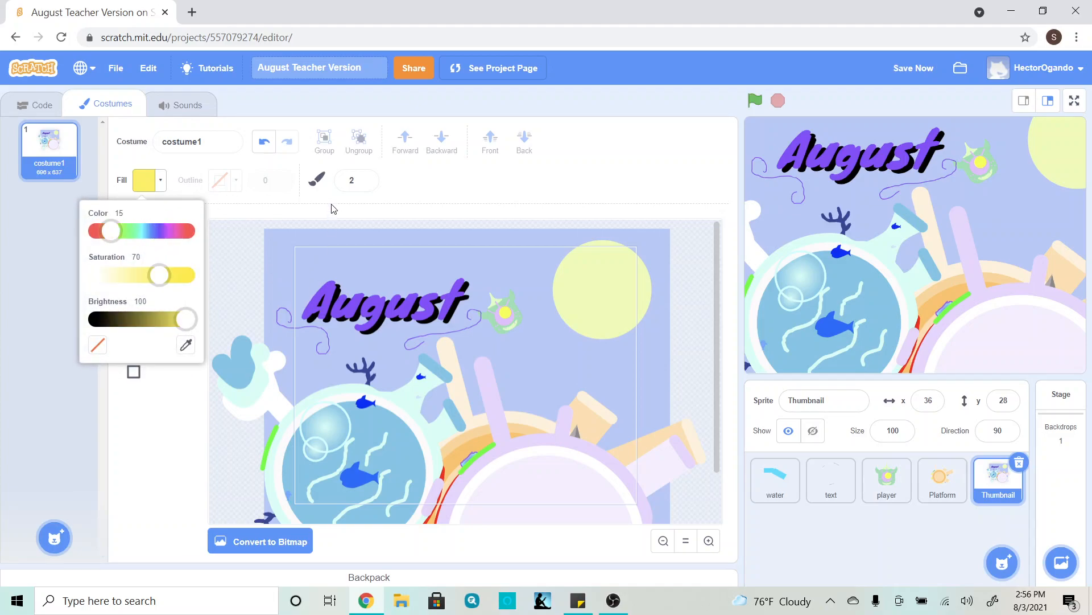
left_click(365, 178)
left_click(365, 178)
left_click(326, 304)
left_click(329, 294)
left_click(330, 286)
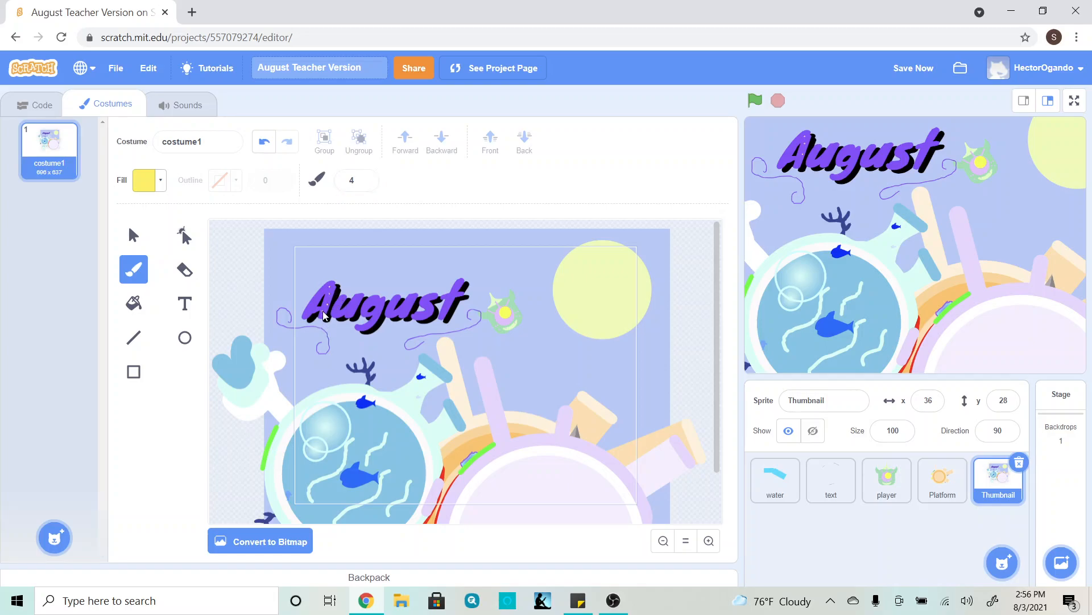
left_click(354, 314)
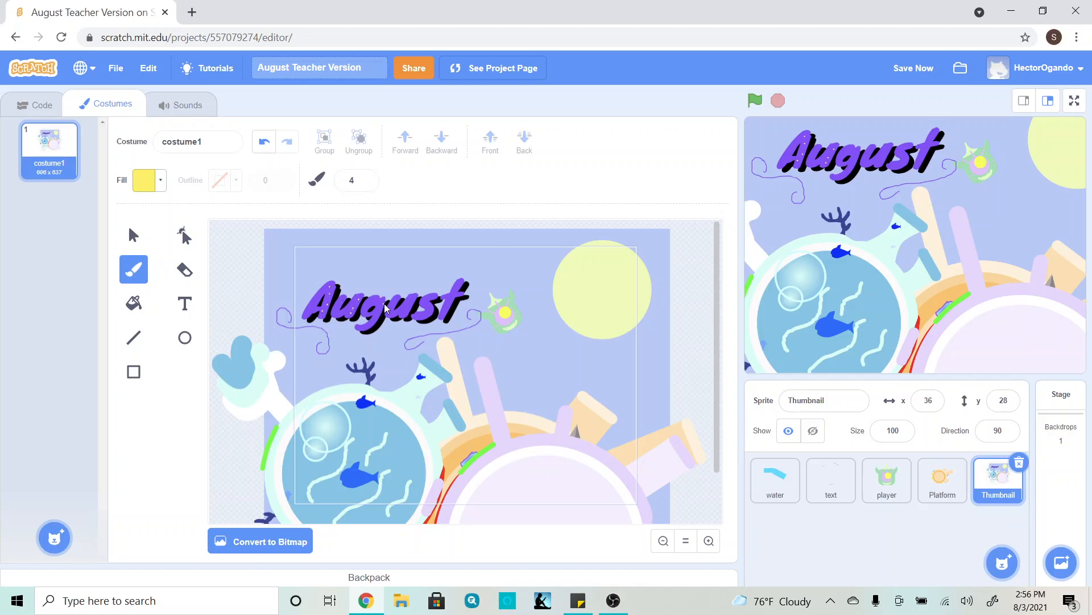